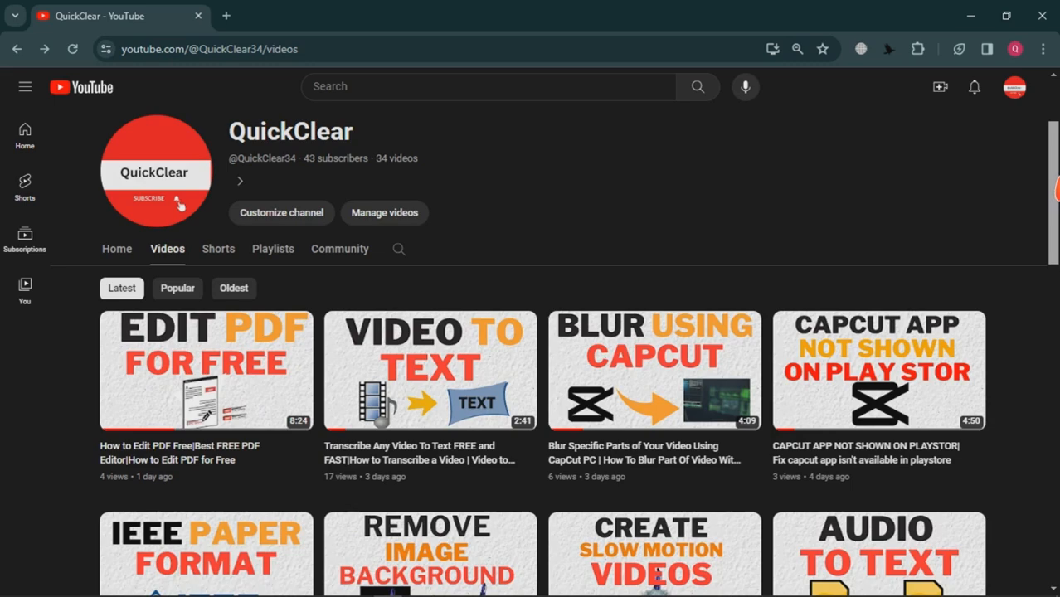
Browse the QuickClear channel's videos and open the 2024 Mendeley full tutorial.
scroll(178, 204, down, 3)
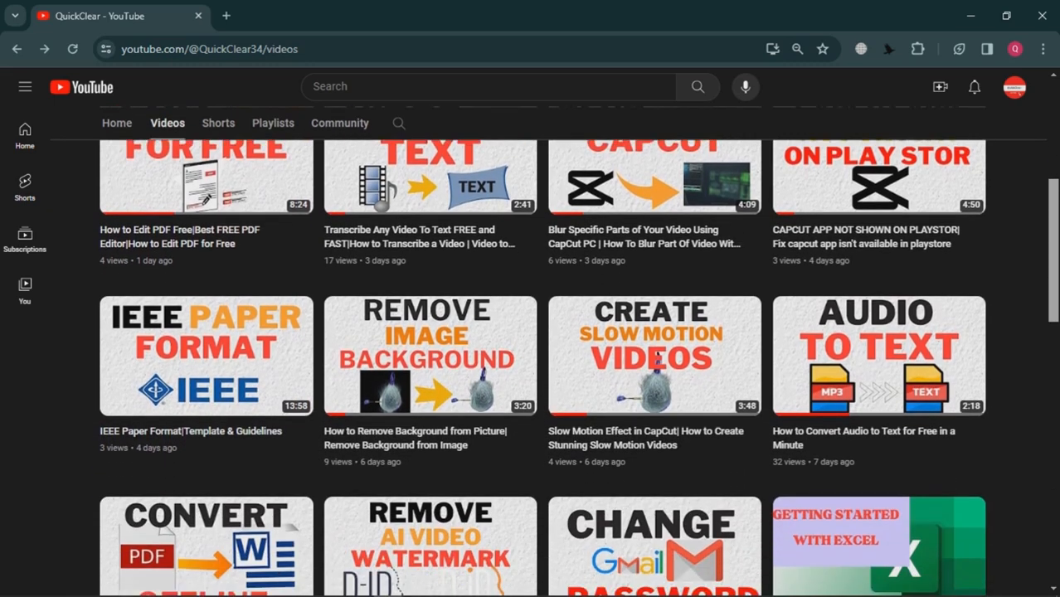
scroll(531, 349, down, 5)
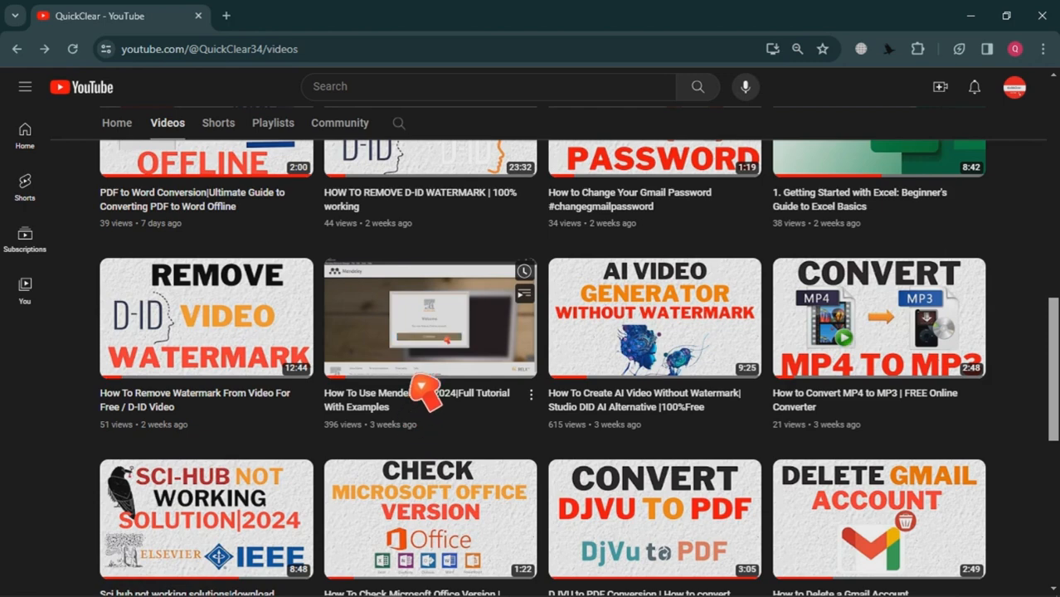
click(415, 340)
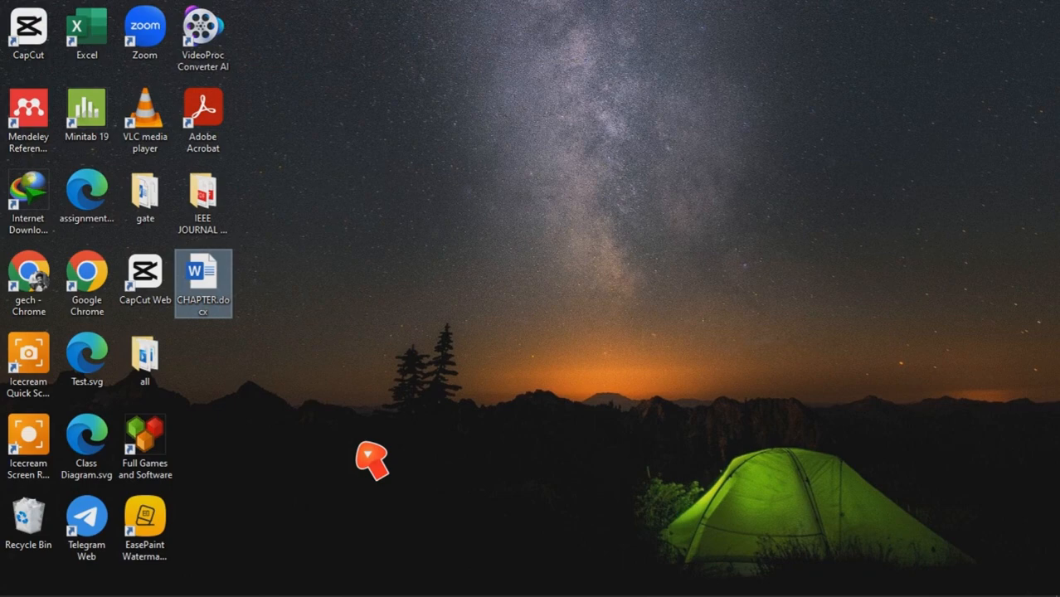
Open CHAPTER.docx from the desktop and review the highlighted citation spots in section 2.2.
double_click(220, 295)
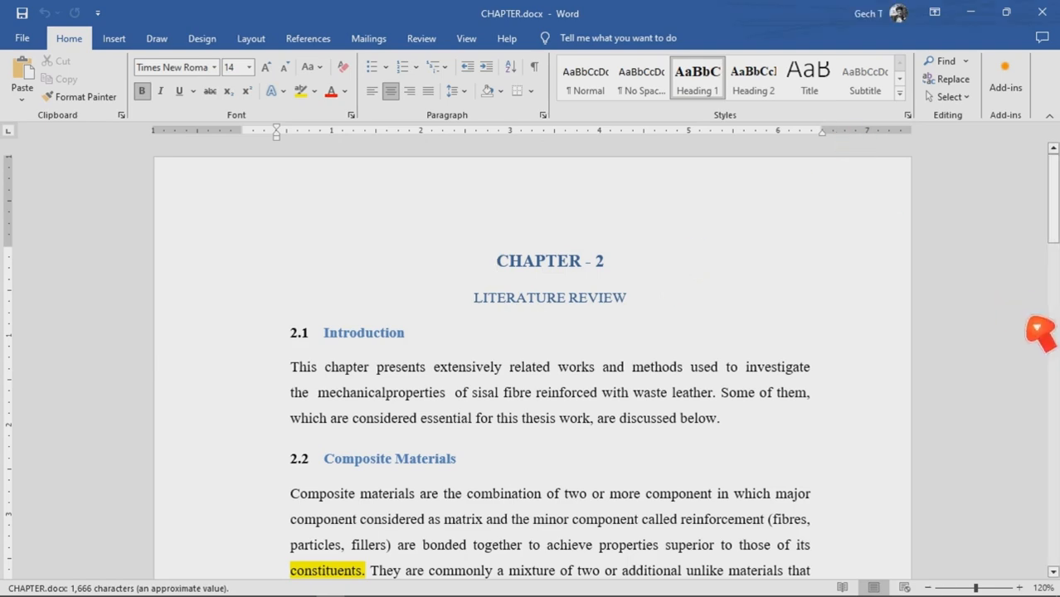
drag(1054, 200, 1054, 264)
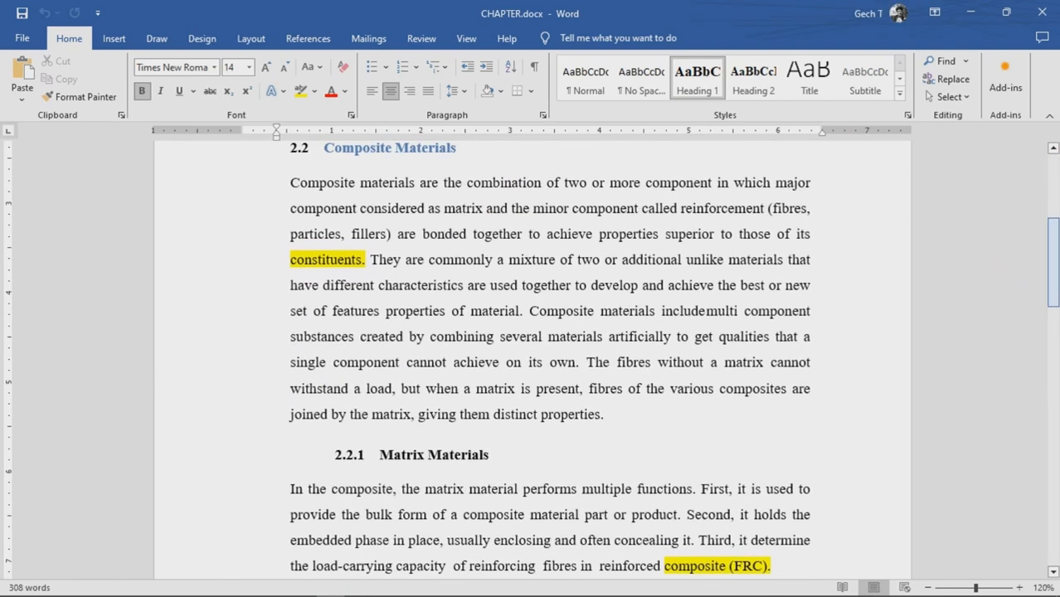
click(381, 268)
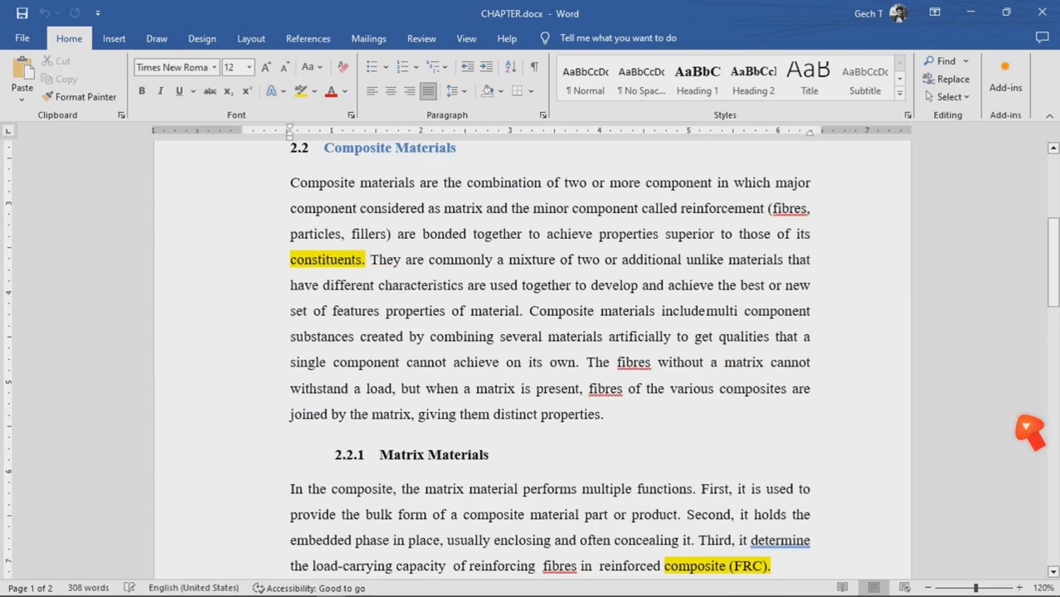
Return to the desktop, view the PDFs in the IEEE JOURNAL VS CONFERENCE folder, and close the folder.
key(super+d)
double_click(218, 223)
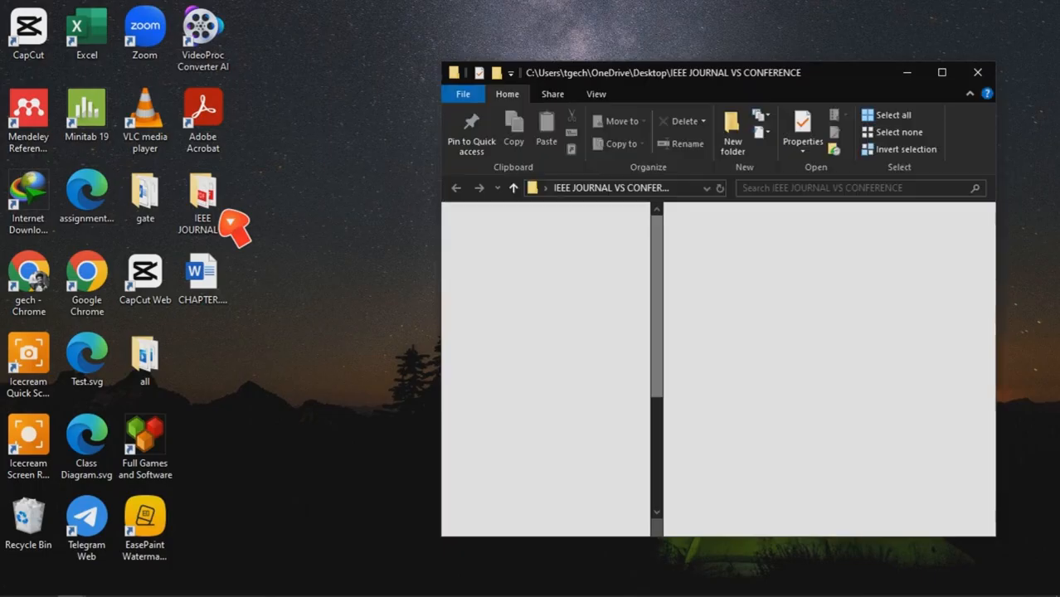
click(944, 73)
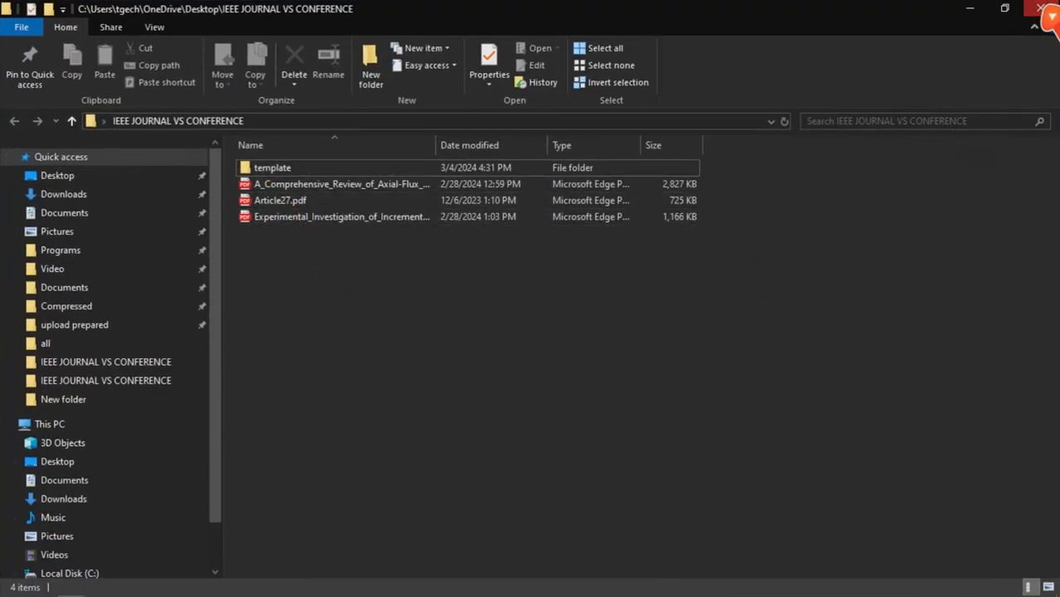
click(1041, 9)
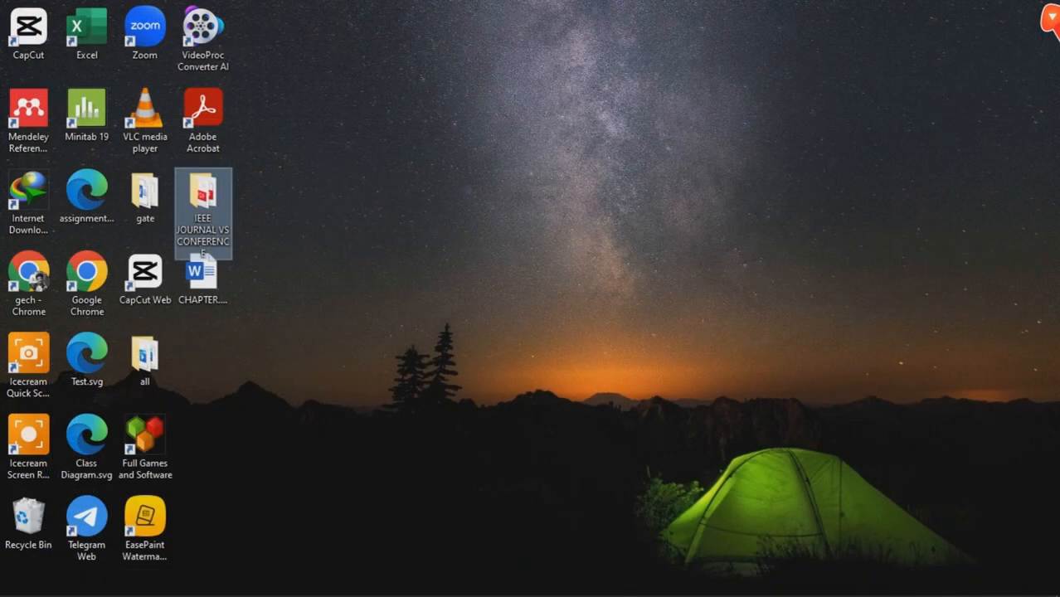
click(359, 285)
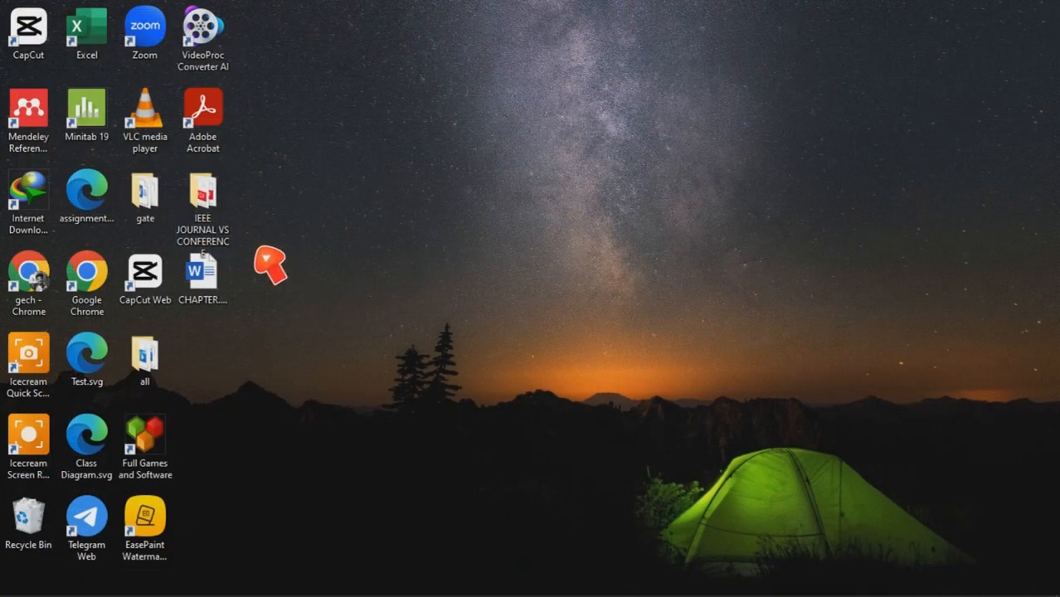
Launch Mendeley Reference Manager and sign in with the account e-mail and password.
click(34, 146)
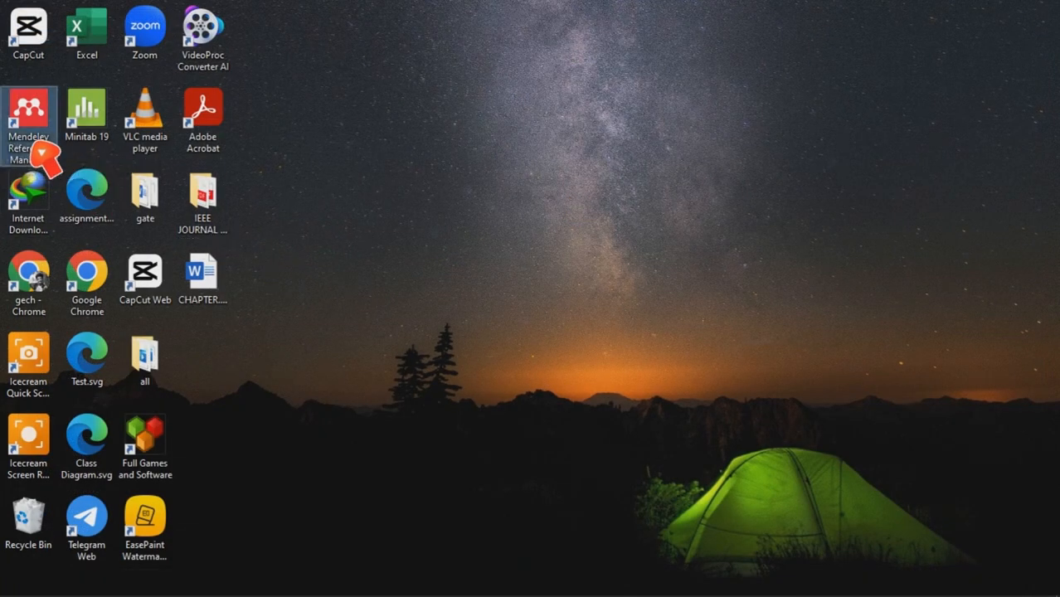
double_click(41, 154)
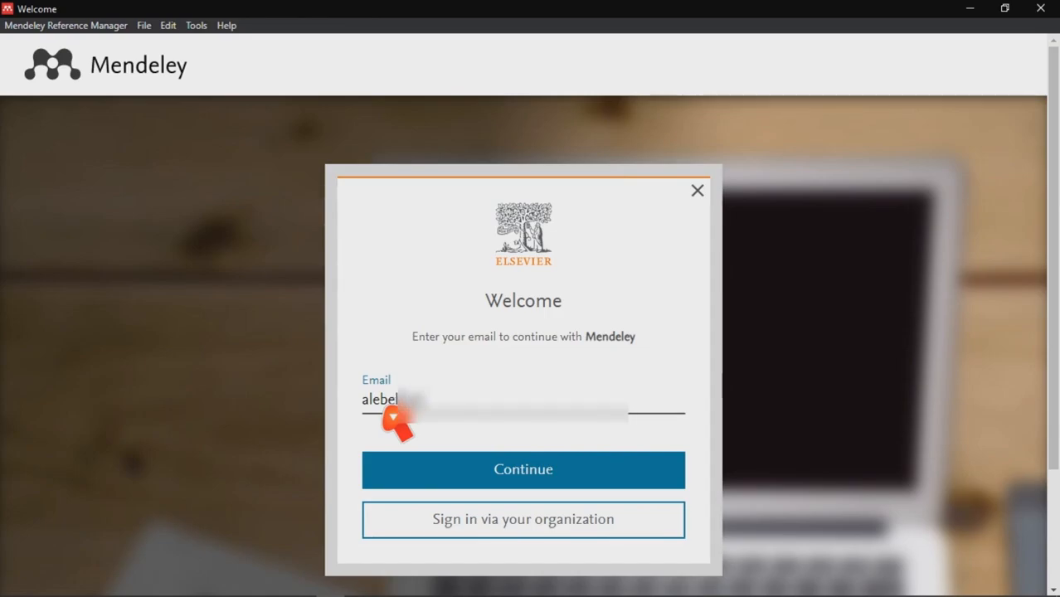
click(466, 457)
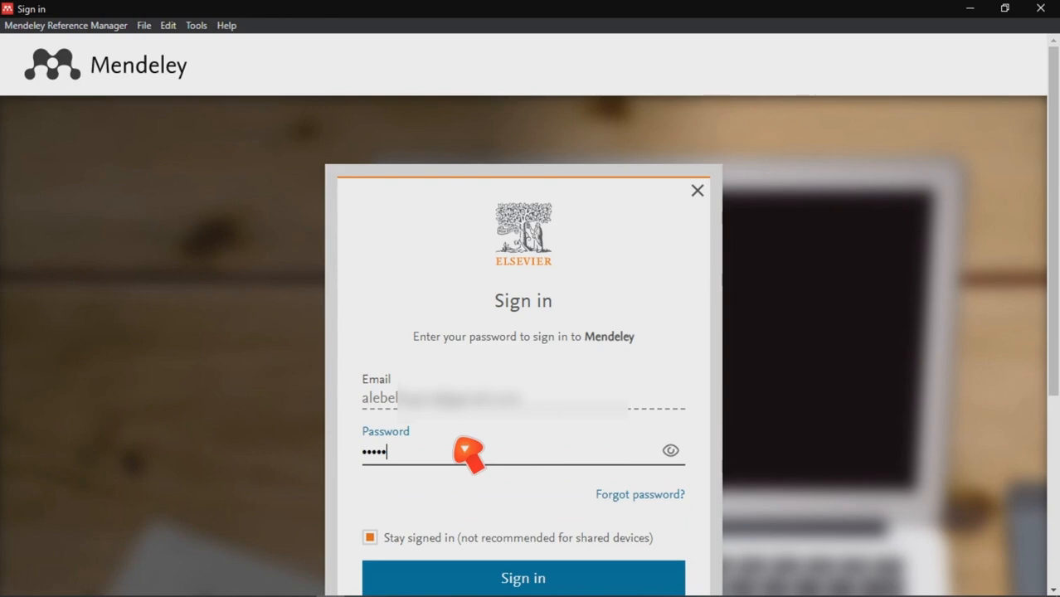
key(Return)
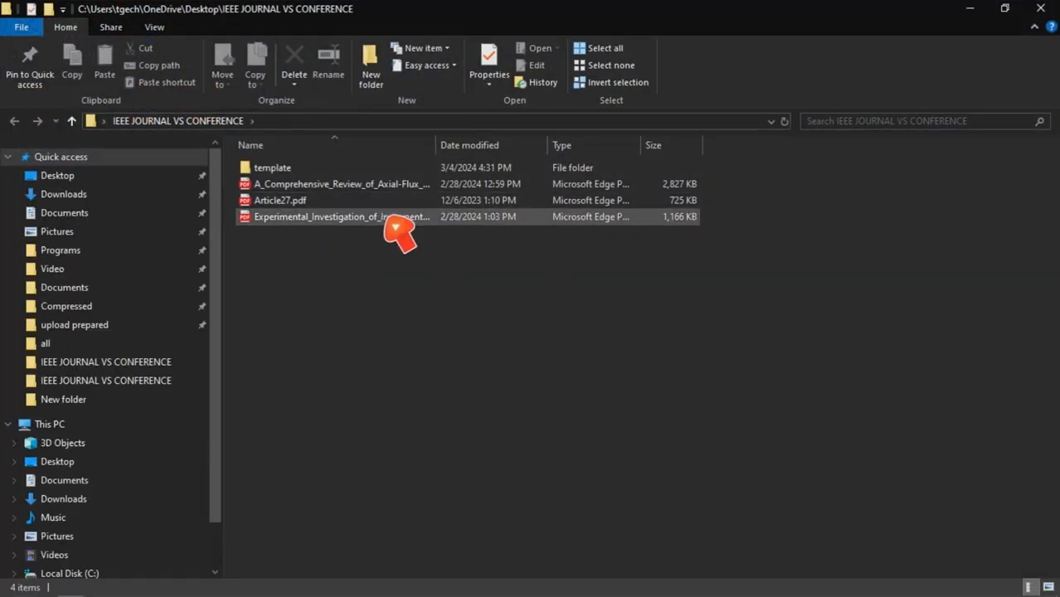
Switch to Mendeley Reference Manager, import the axial-flux review, Article27.pdf and Experimental Investigation PDFs from the computer, and dismiss the upload summary.
mouse_move(398, 596)
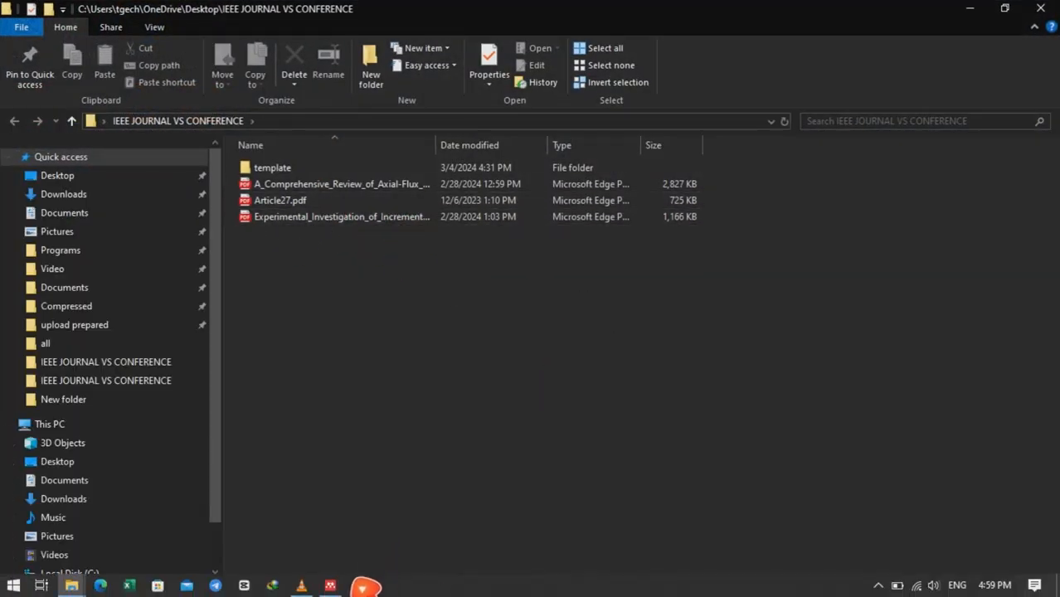
click(341, 592)
click(340, 592)
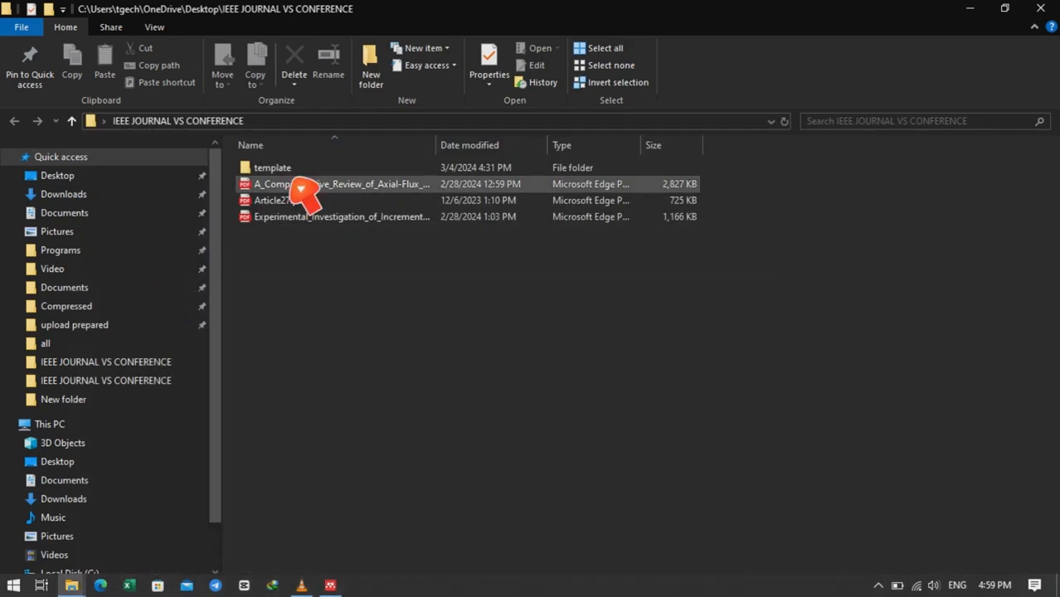
click(332, 587)
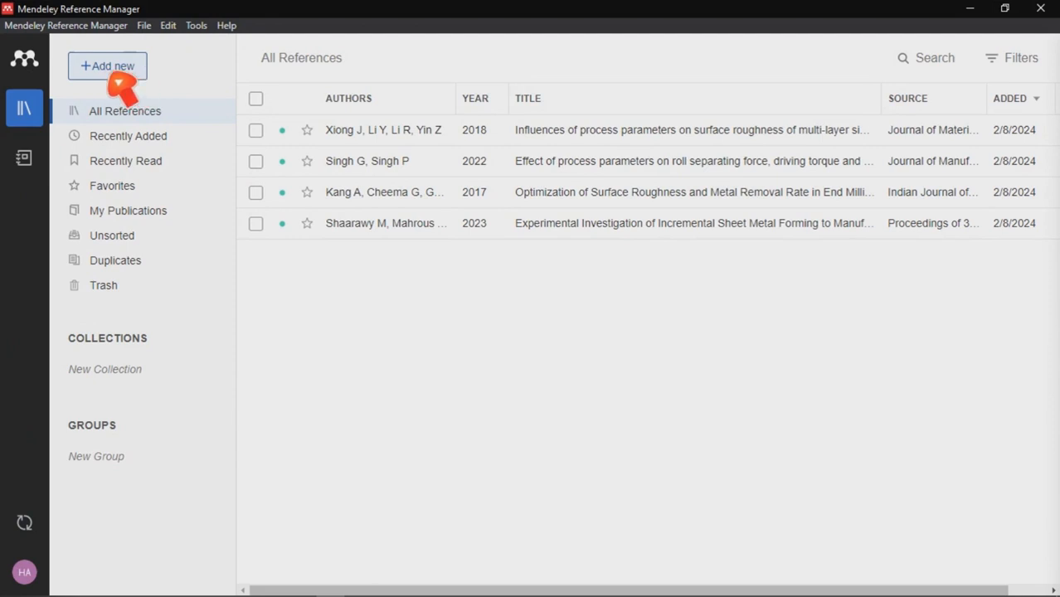
click(116, 70)
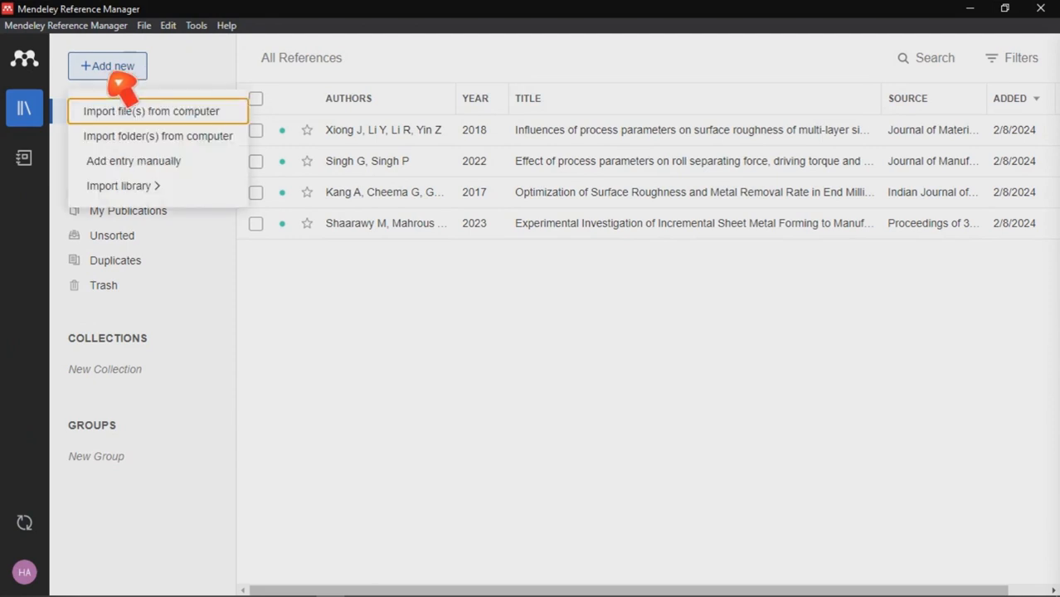
click(172, 123)
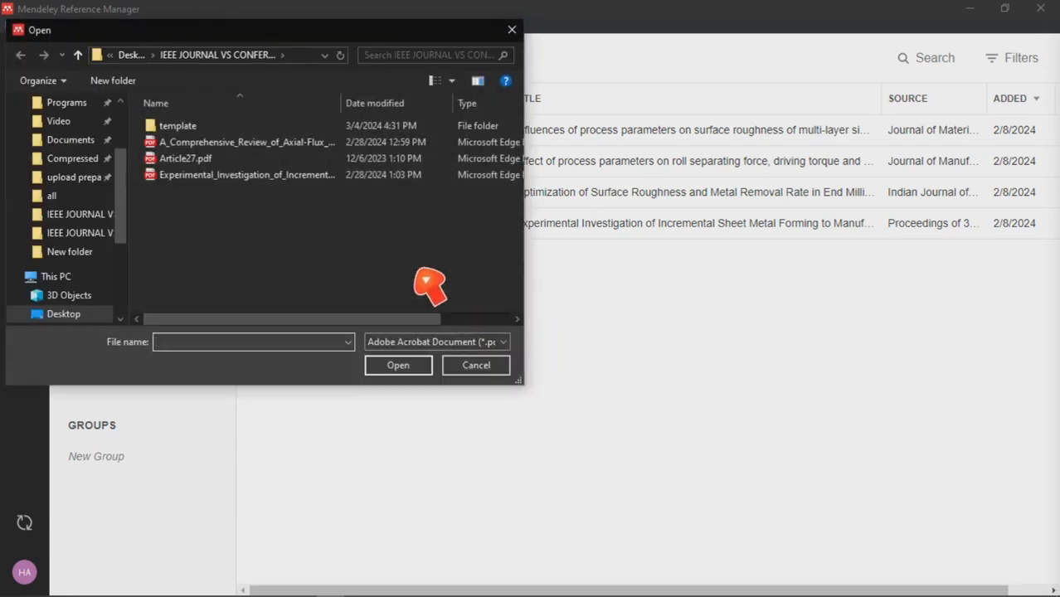
click(151, 145)
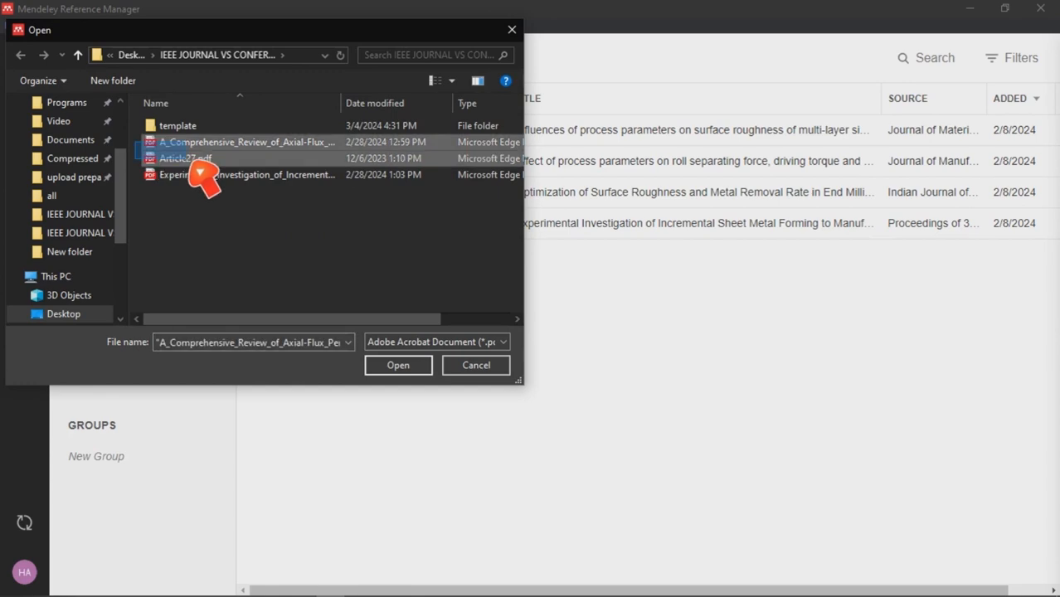
shift+click(199, 175)
click(424, 366)
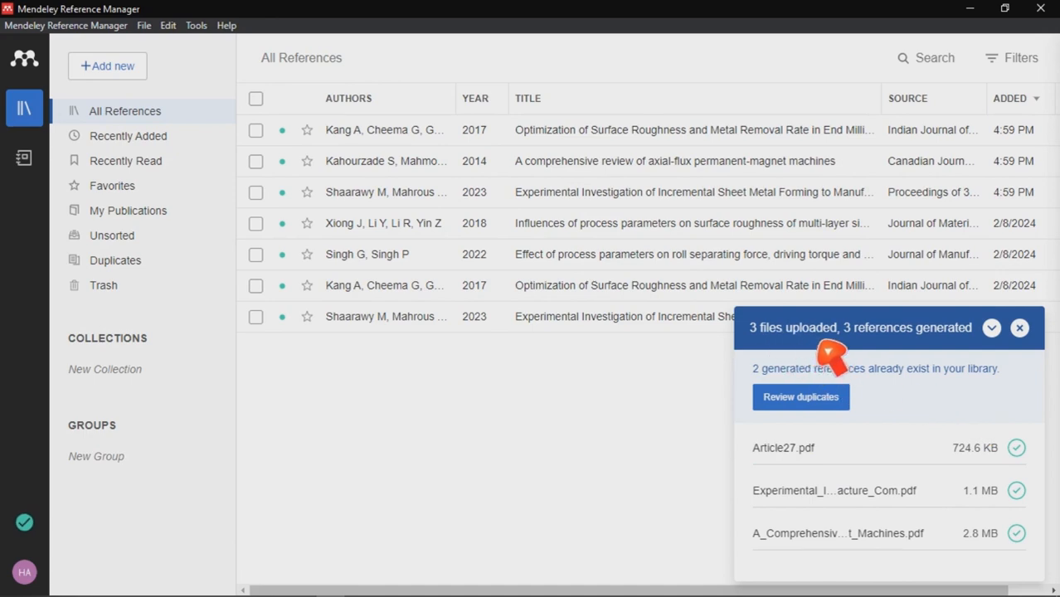
click(1021, 329)
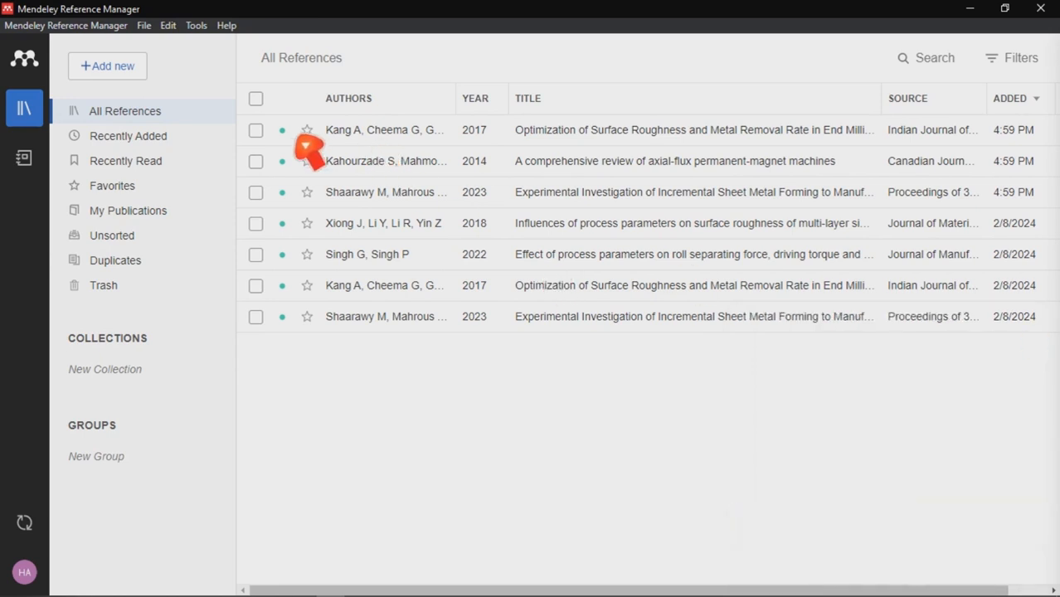
Minimize Mendeley, close the folder window, and open CHAPTER.docx from the desktop in Word.
mouse_move(1012, 591)
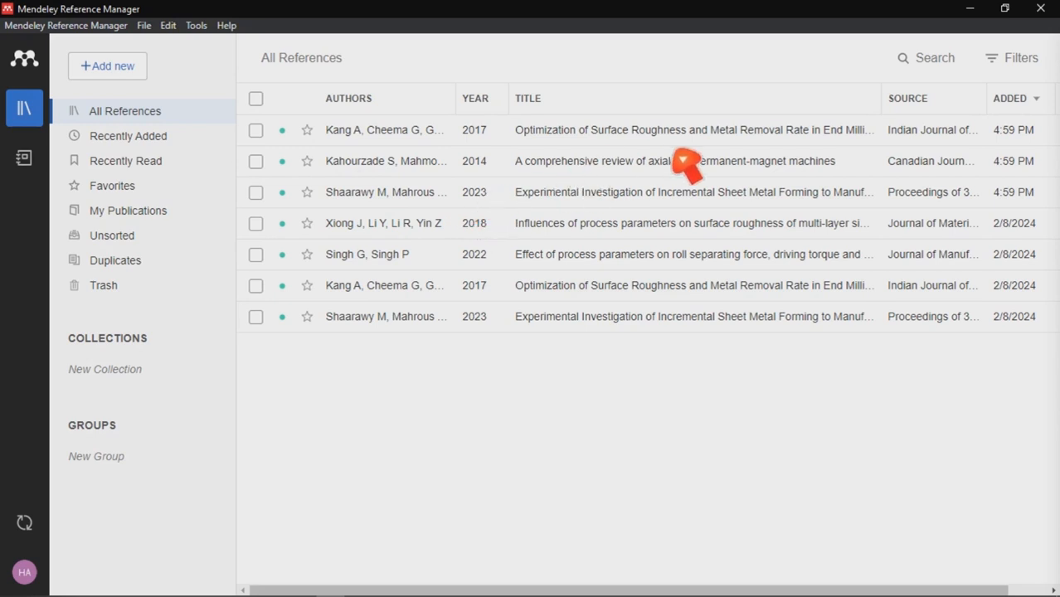
click(979, 11)
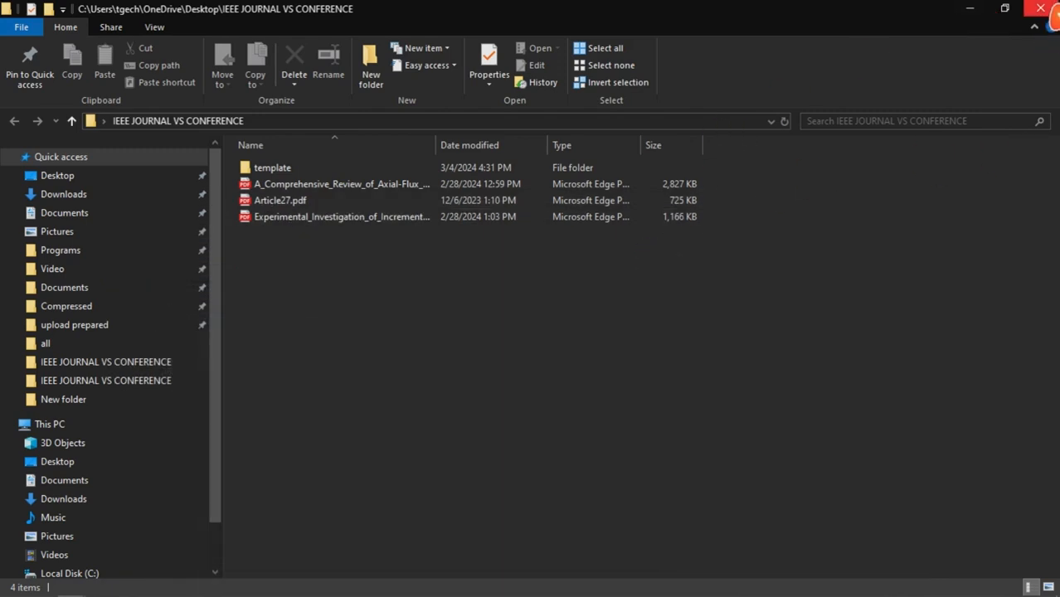
click(1049, 14)
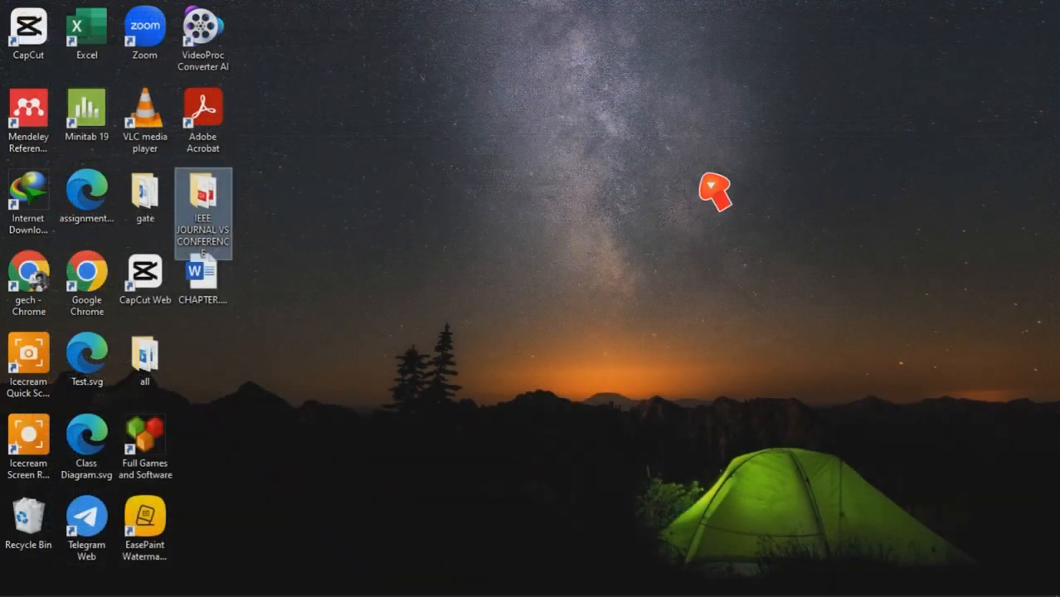
click(424, 300)
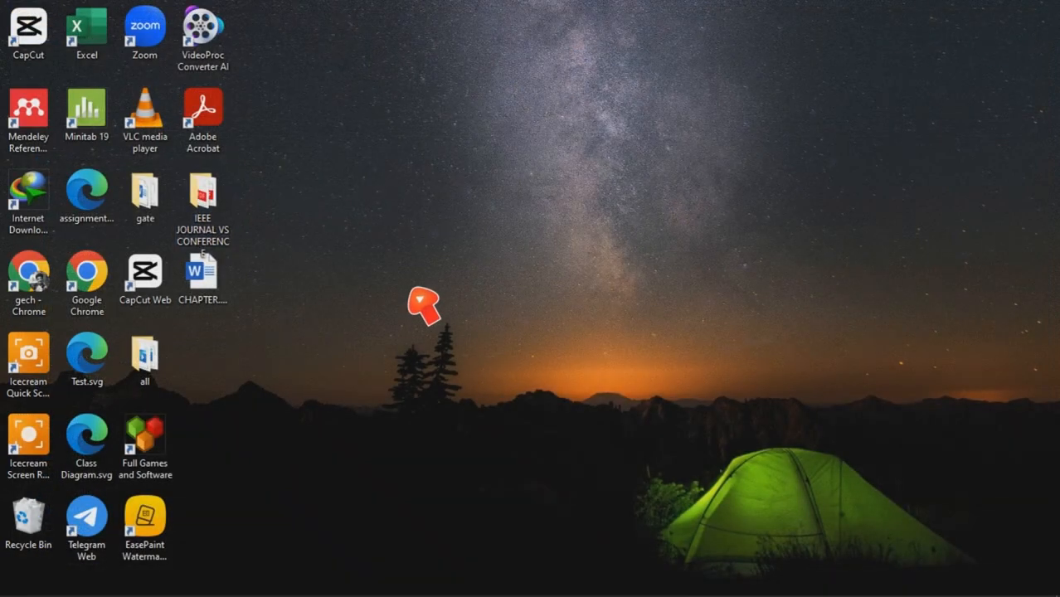
click(218, 304)
double_click(219, 304)
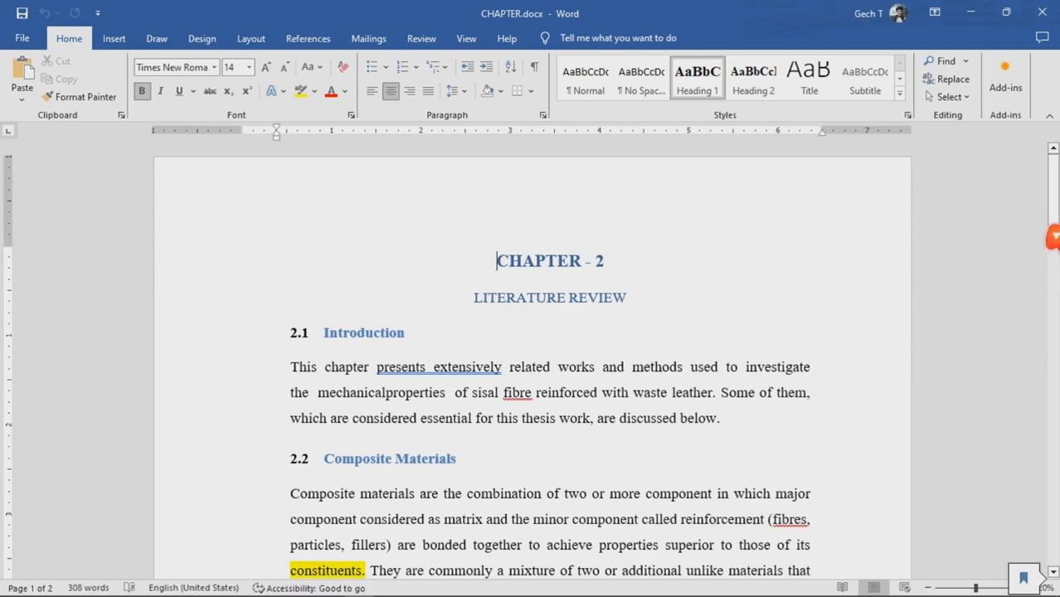
Open the Mendeley Cite add-in beside the CHAPTER.docx document.
mouse_move(1053, 204)
mouse_down()
mouse_move(1054, 264)
mouse_move(1054, 212)
mouse_up()
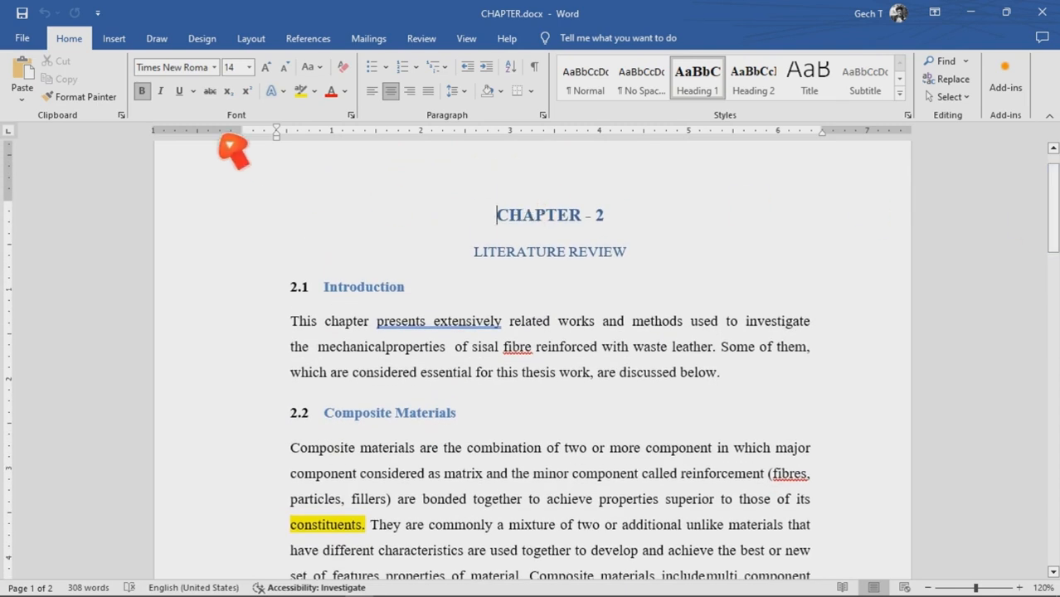
click(309, 39)
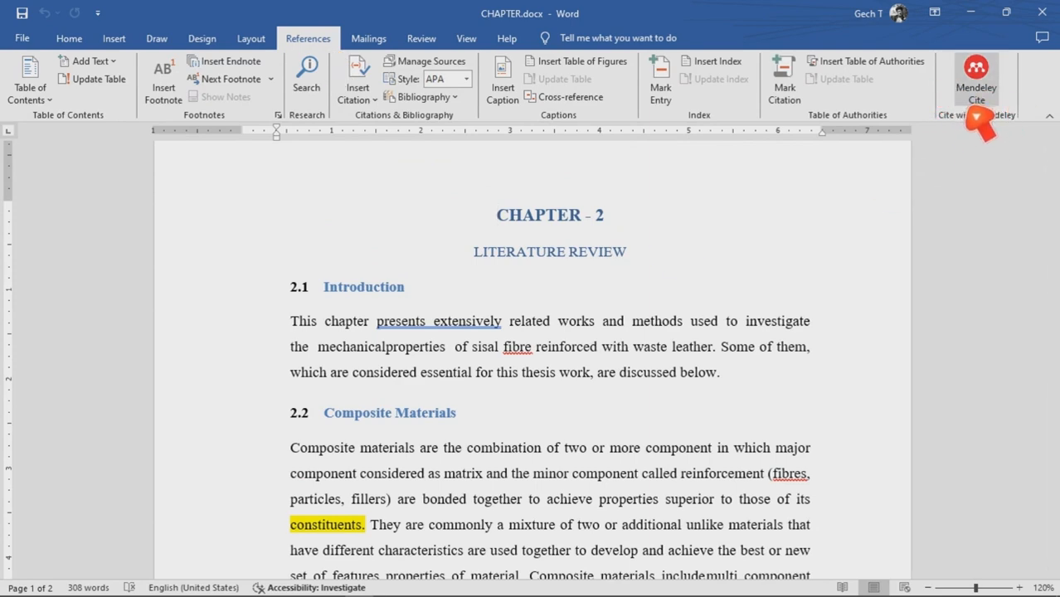
click(979, 98)
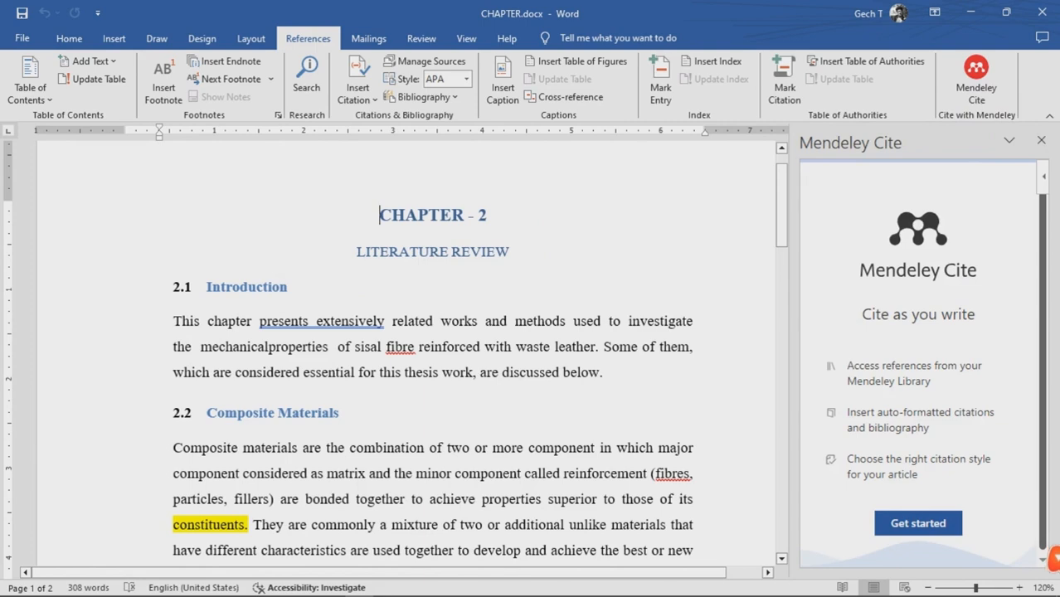
Get started with Mendeley Cite and sign in by entering the account password.
click(928, 527)
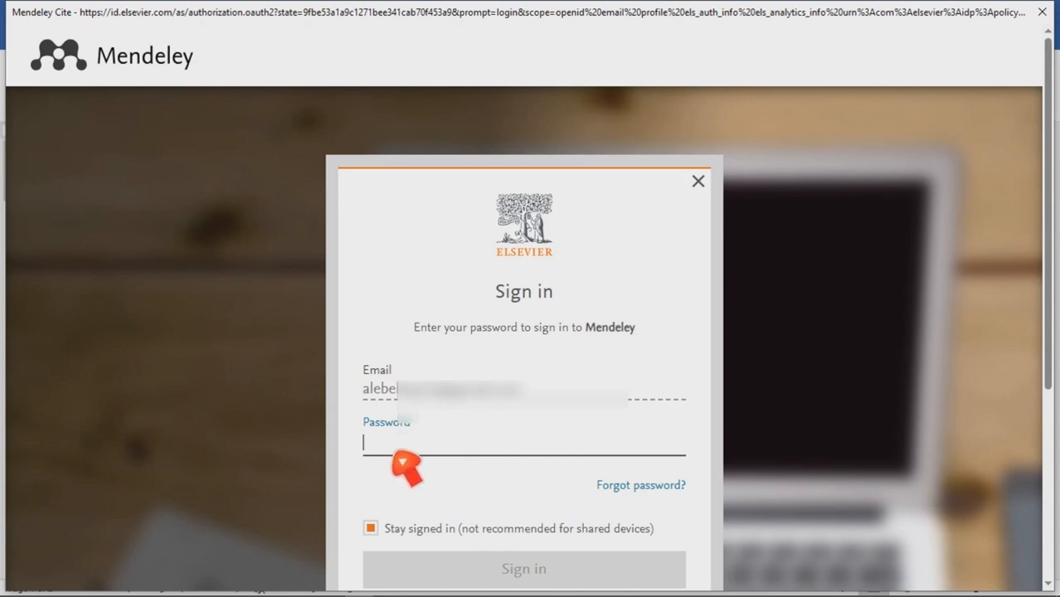
text(•)
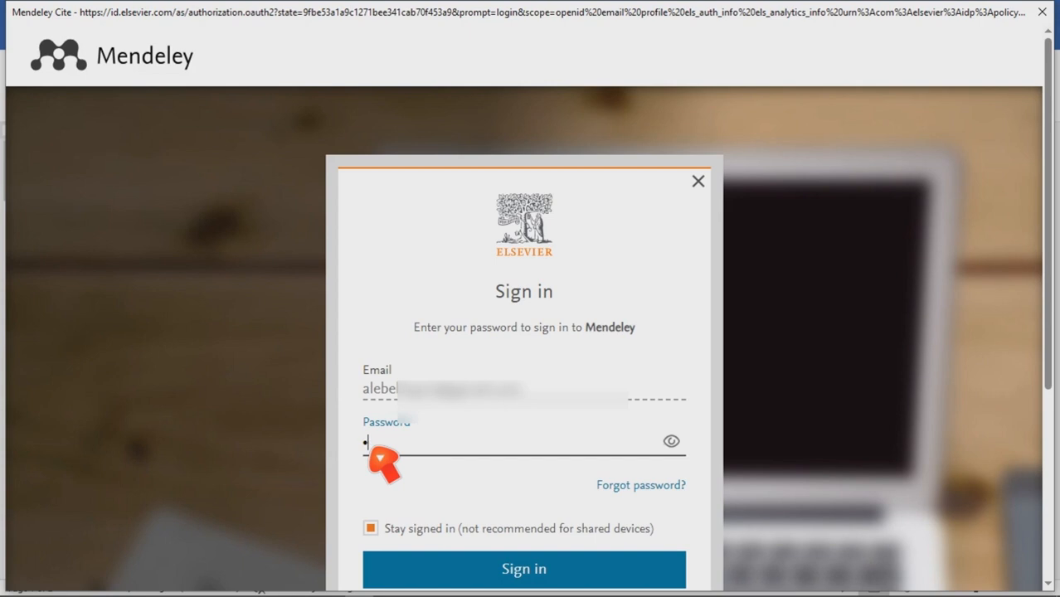
key(BackSpace)
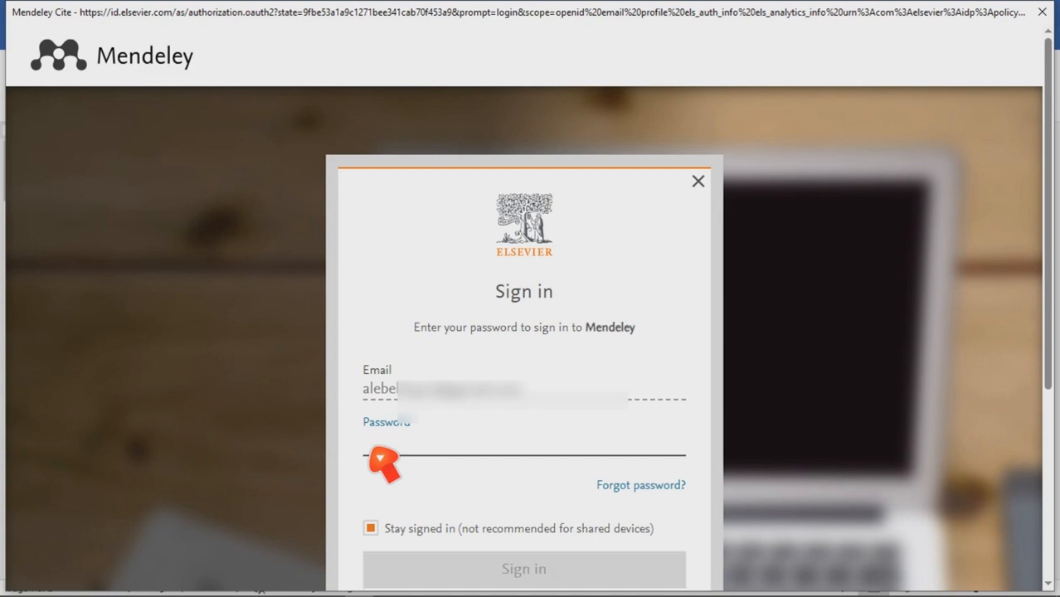
text(•)
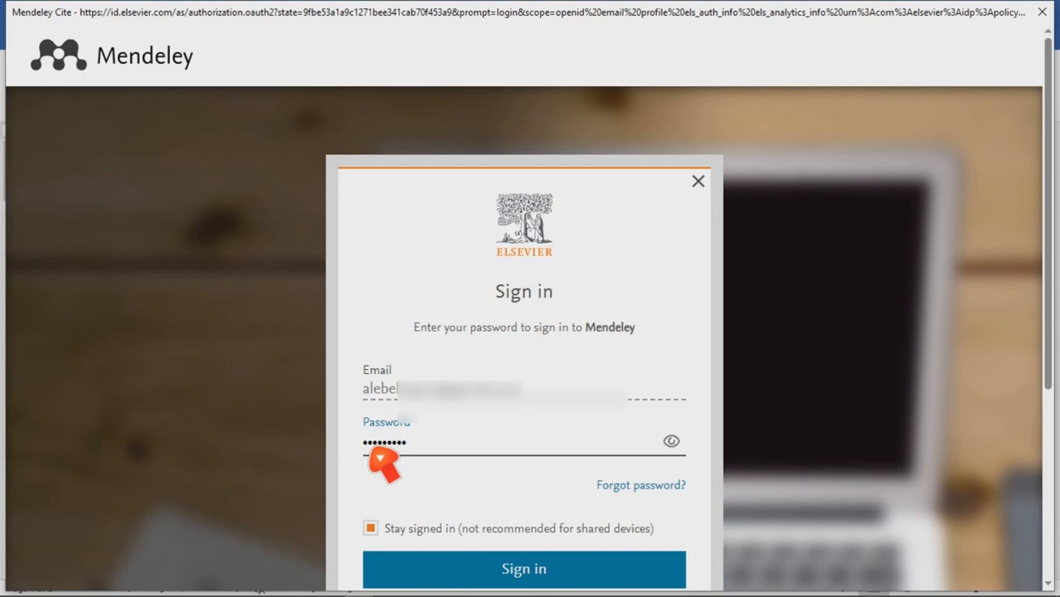
click(507, 570)
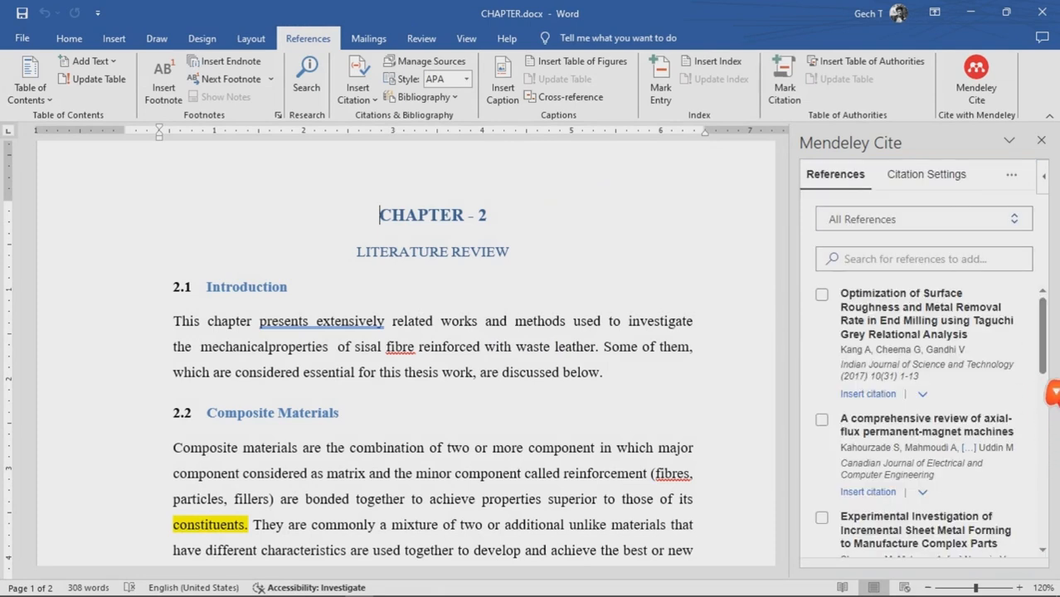
Compare the references listed in Mendeley Cite with the library in Mendeley Reference Manager, switching between the two windows.
drag(1045, 344, 1019, 327)
scroll(1032, 330, down, 5)
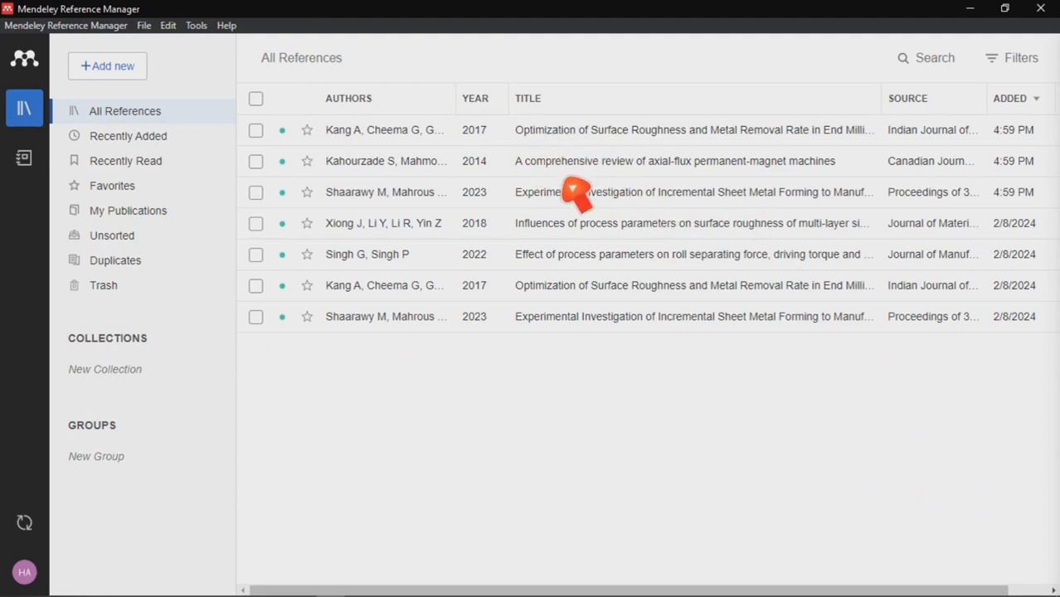
click(973, 10)
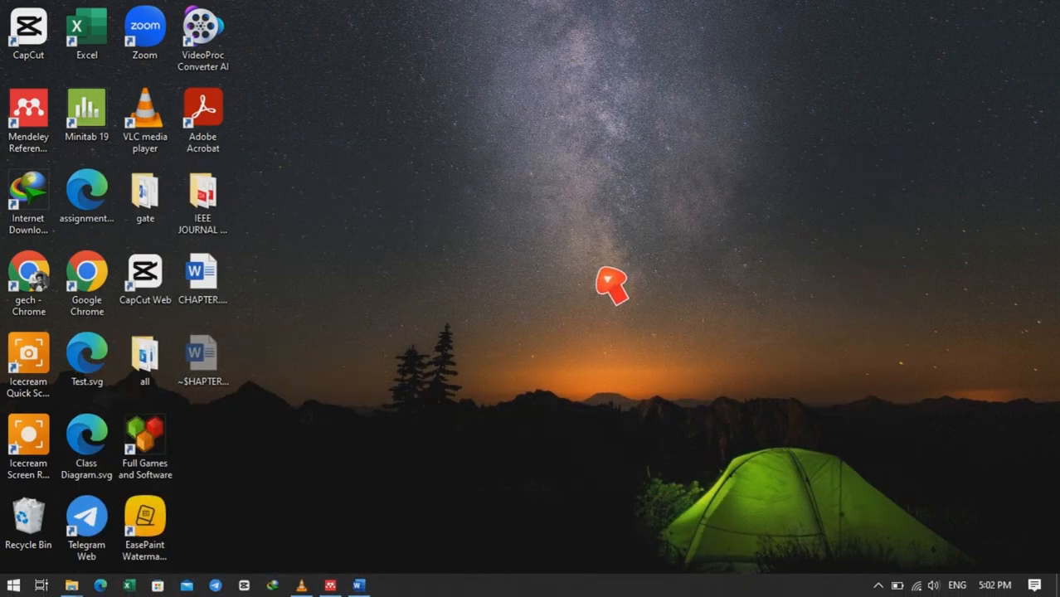
click(378, 589)
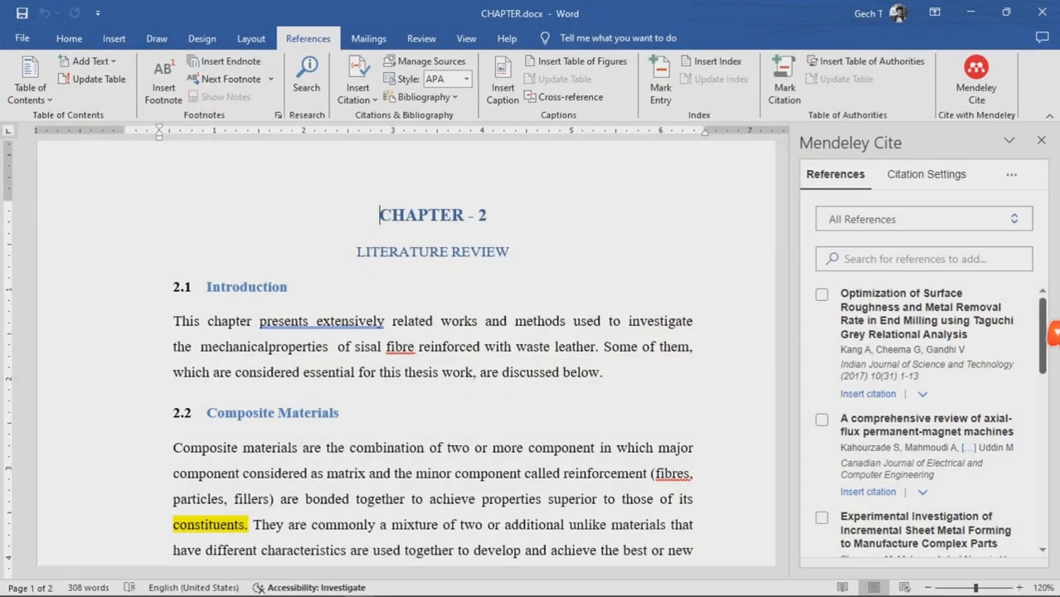
scroll(924, 423, down, 8)
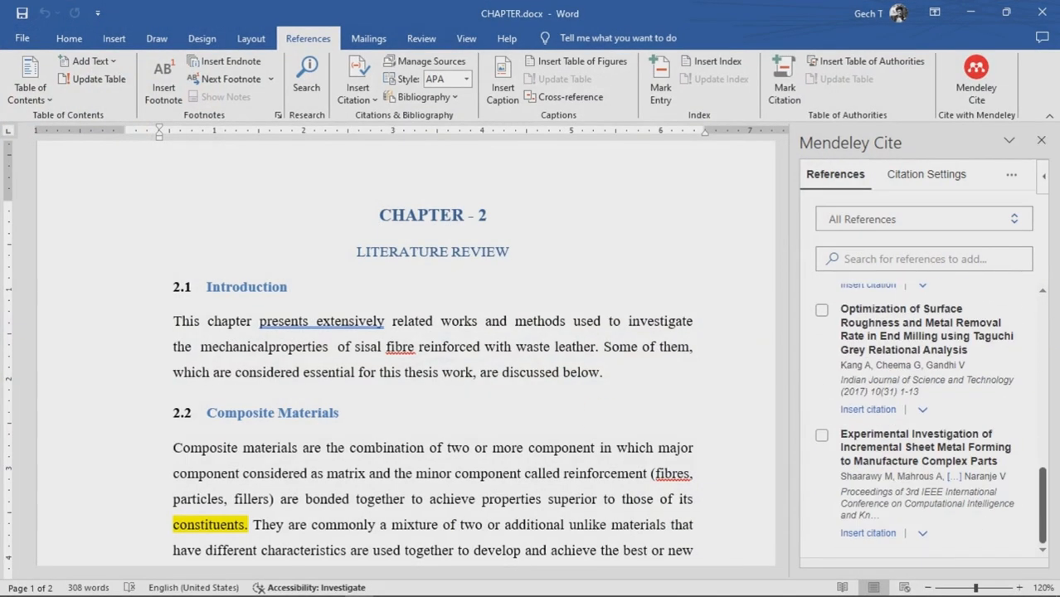
scroll(924, 423, up, 5)
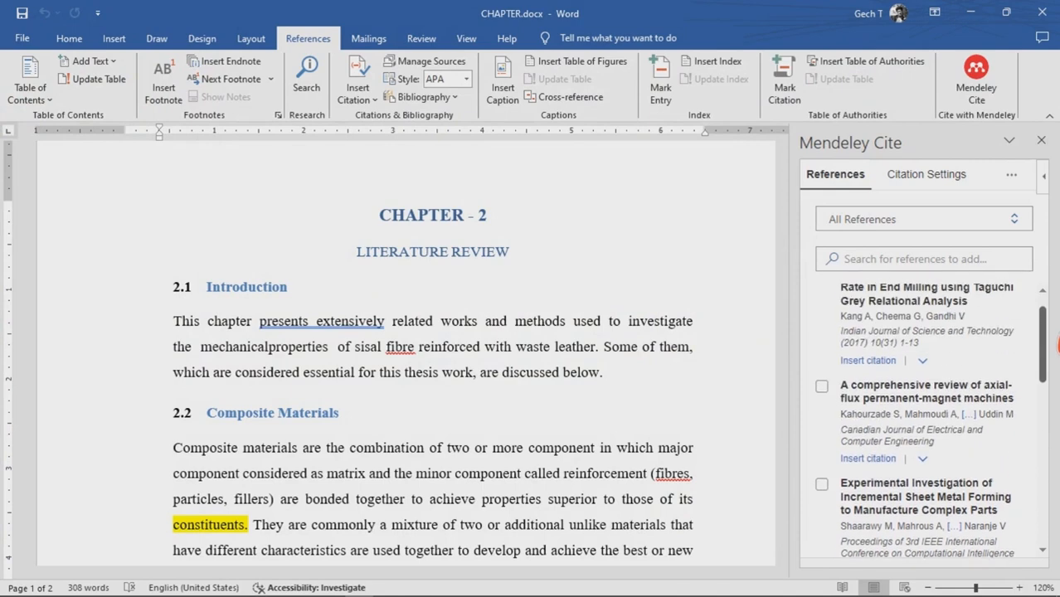
mouse_move(406, 589)
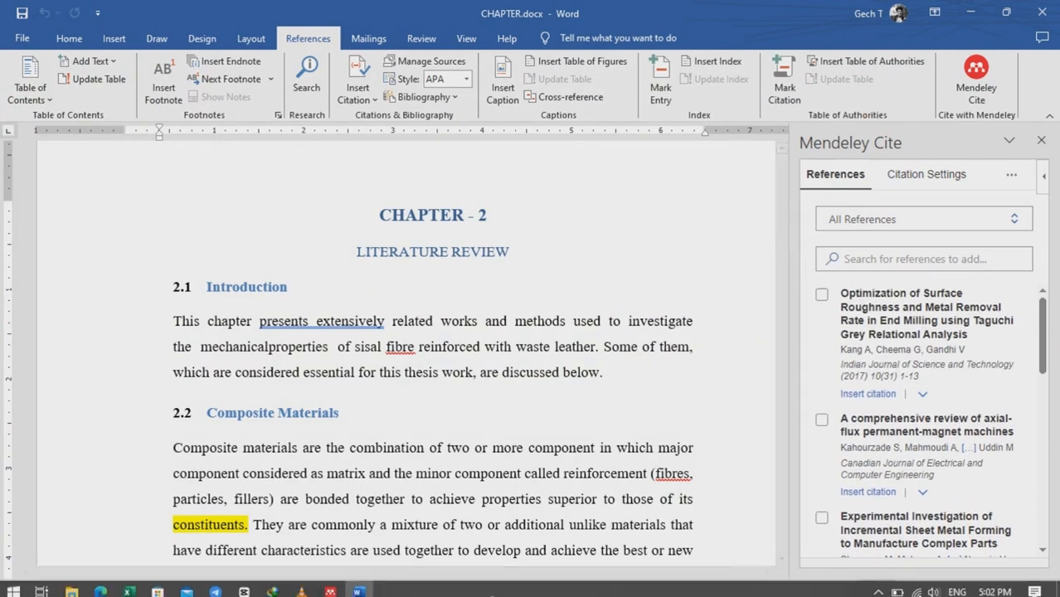
click(330, 586)
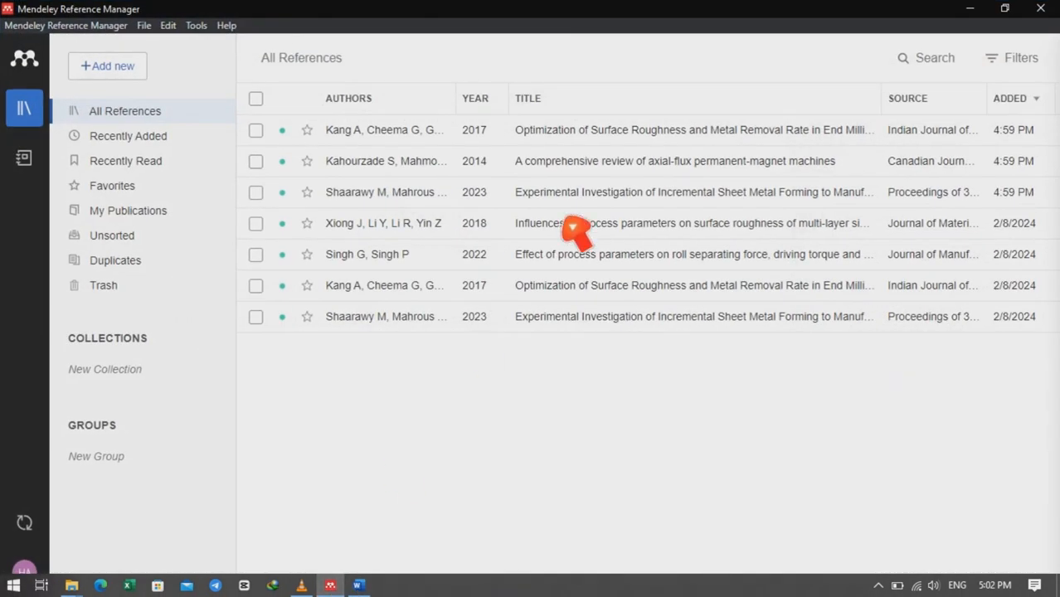
click(981, 11)
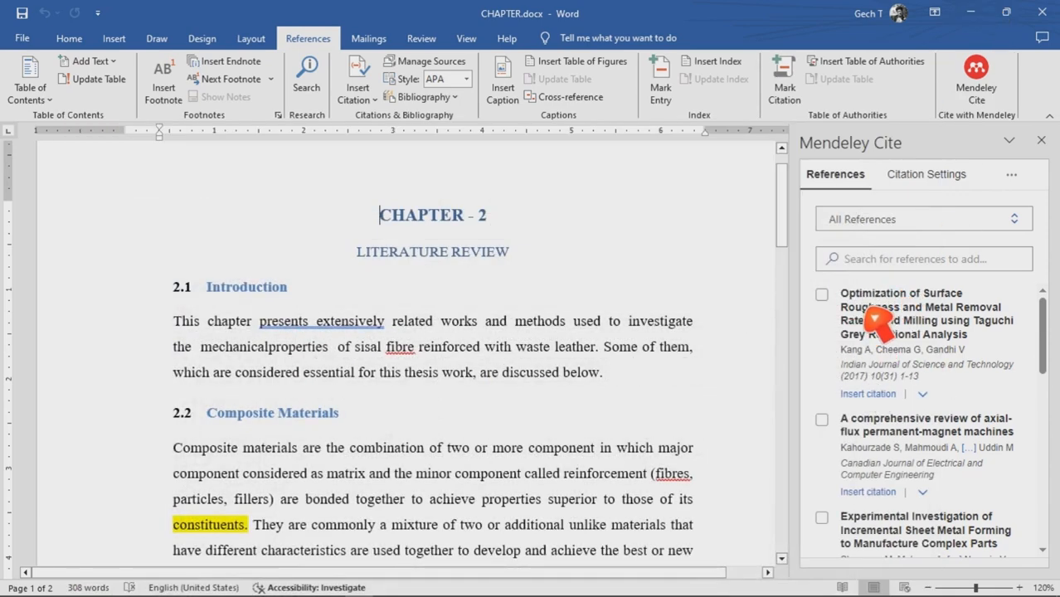
Set the citation style to IEEE and cite the "Optimization of Surface Roughness and Metal Removal Rate" paper after the highlighted word "constituents" in section 2.2.
click(821, 295)
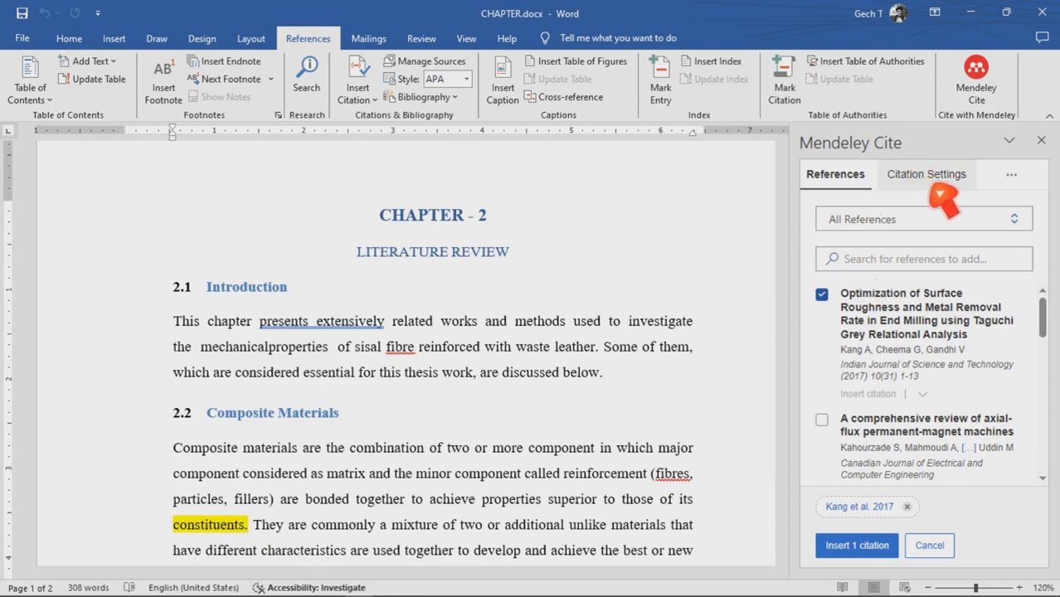
click(937, 191)
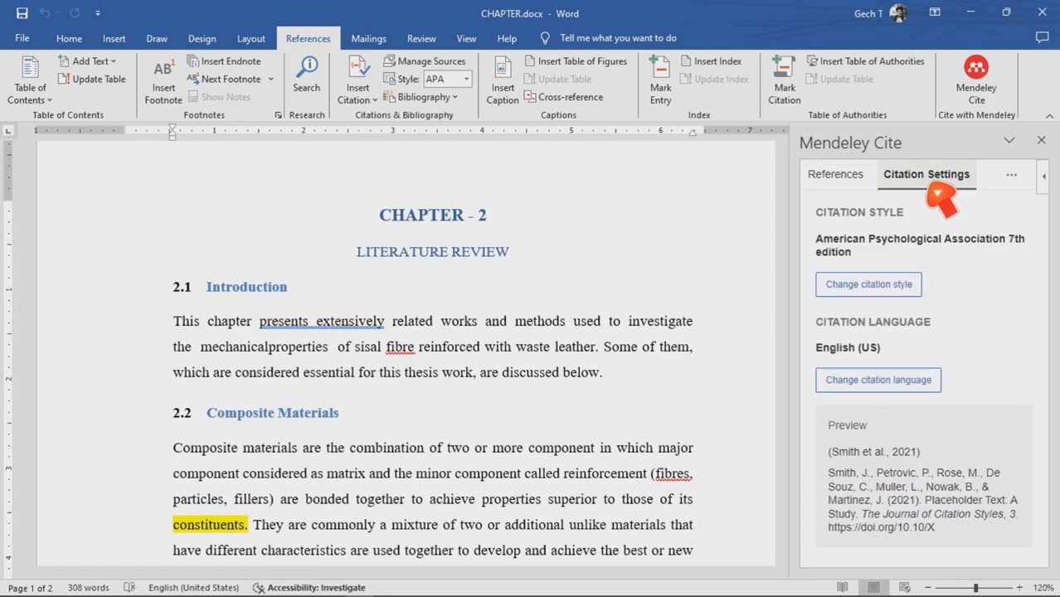
click(868, 294)
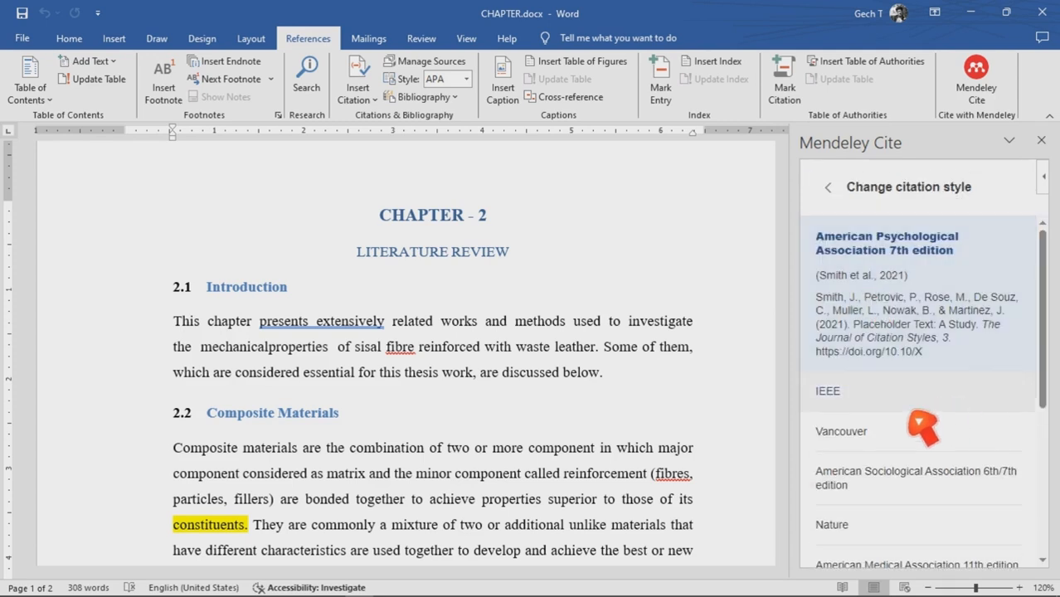
click(855, 405)
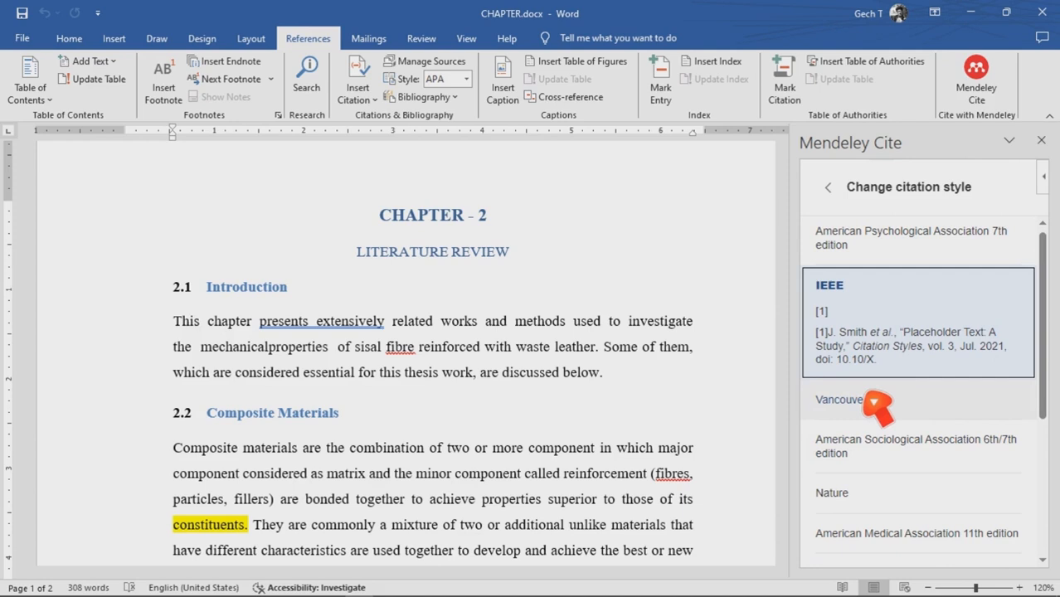
click(869, 415)
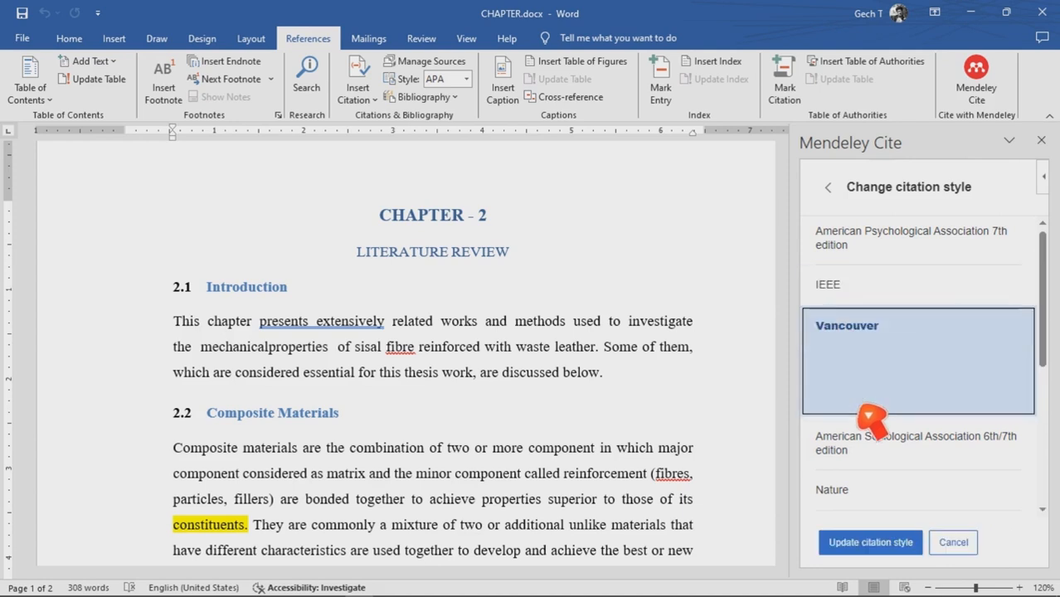
click(867, 295)
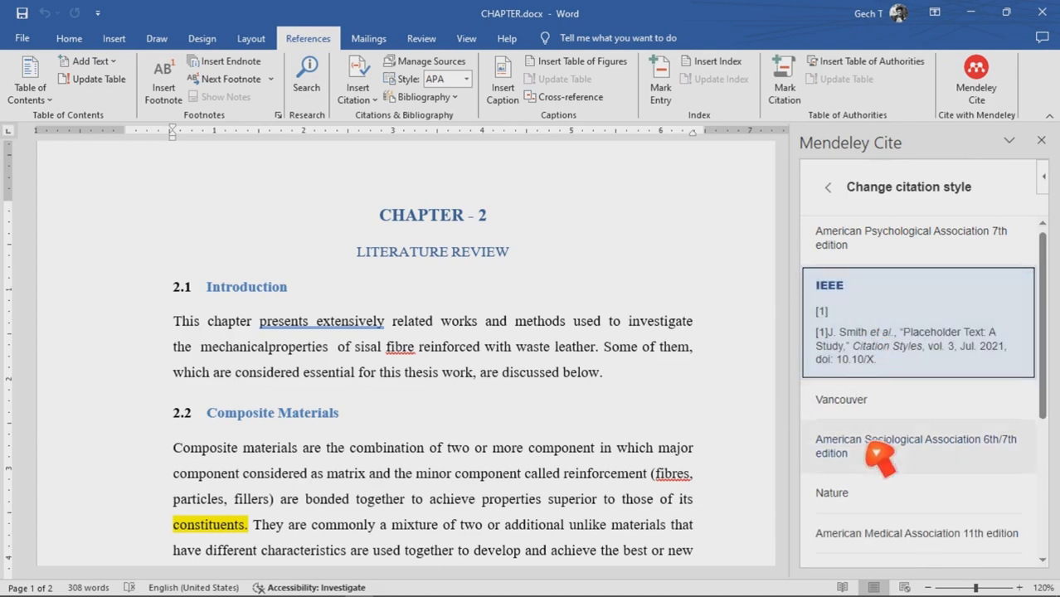
click(828, 187)
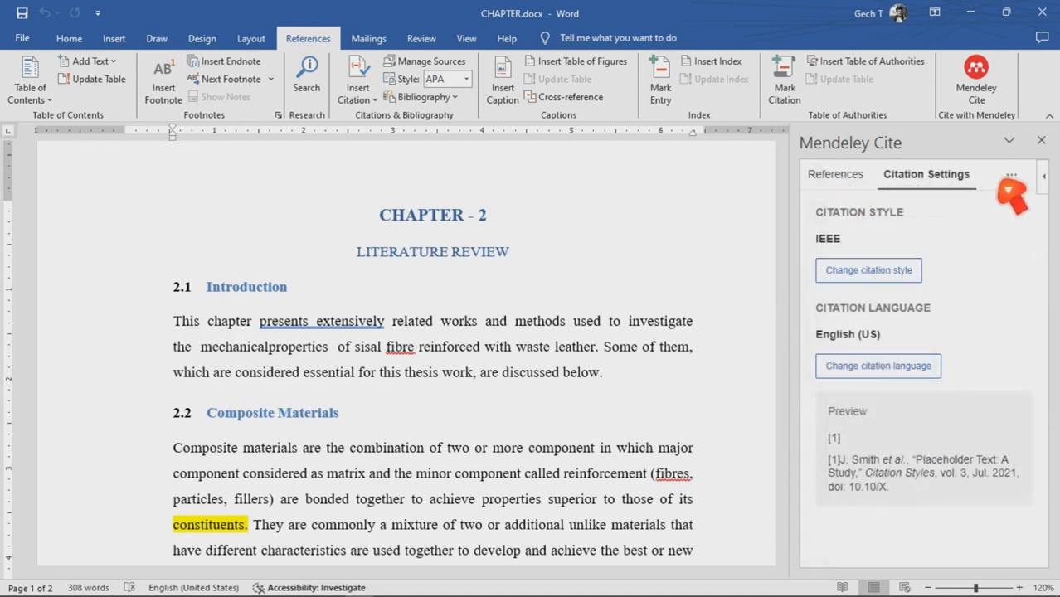
click(862, 176)
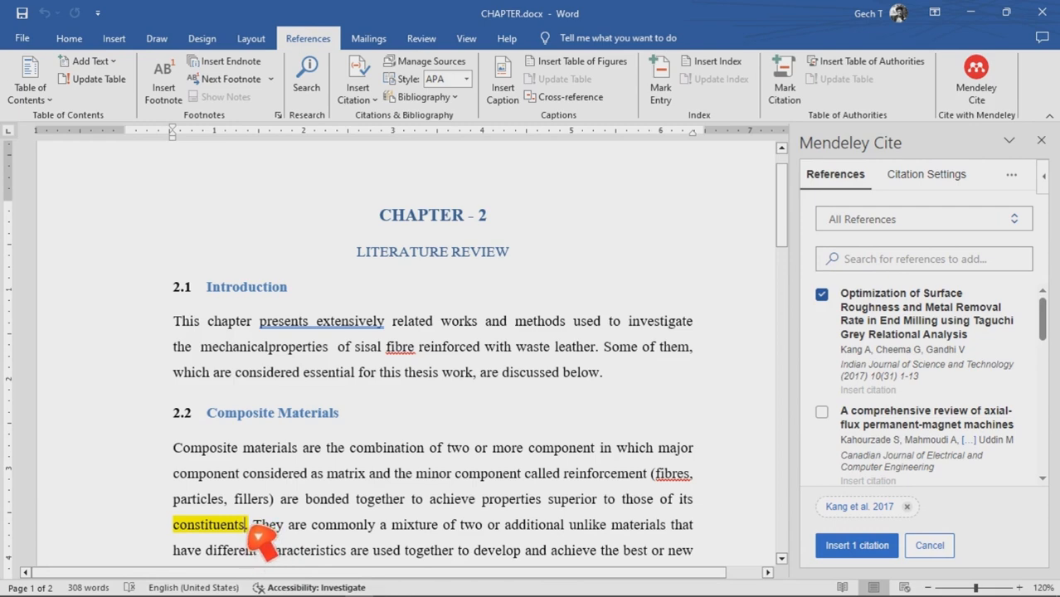
click(867, 546)
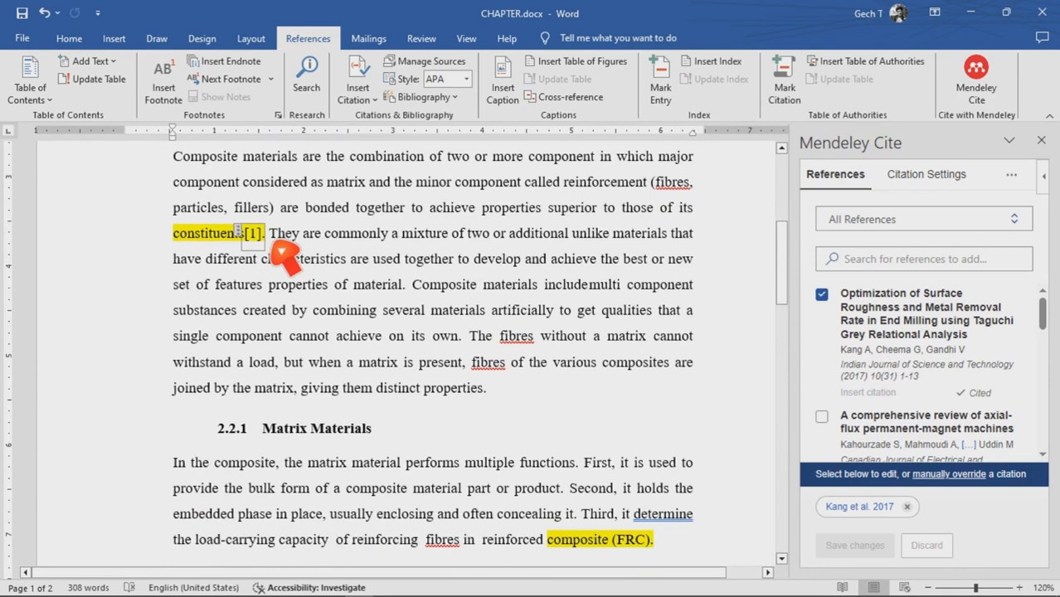
Change the document's citation style to Vancouver in Mendeley Cite and apply the update.
click(920, 184)
click(838, 273)
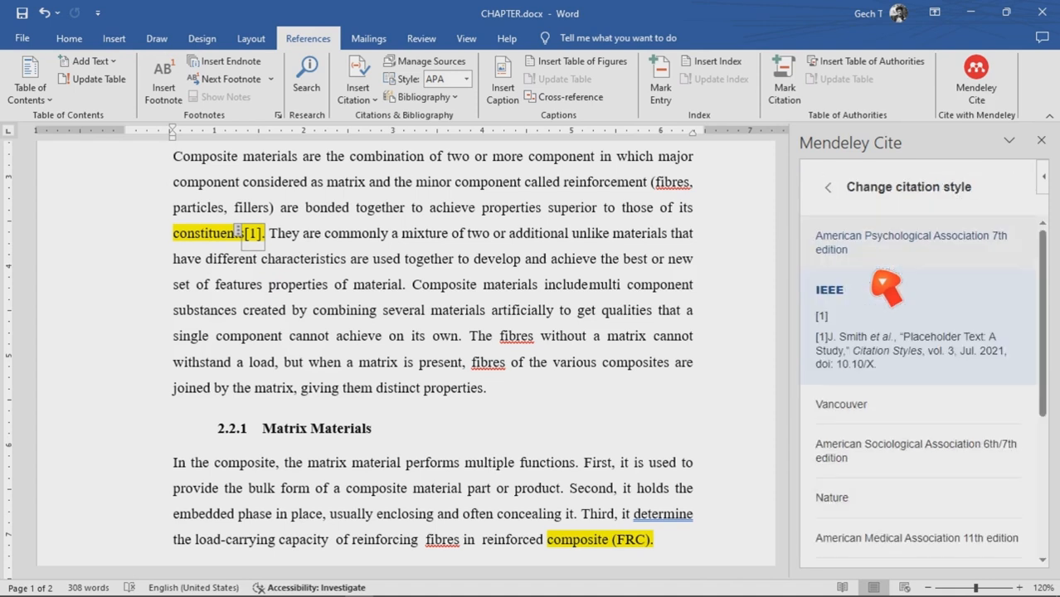
click(861, 405)
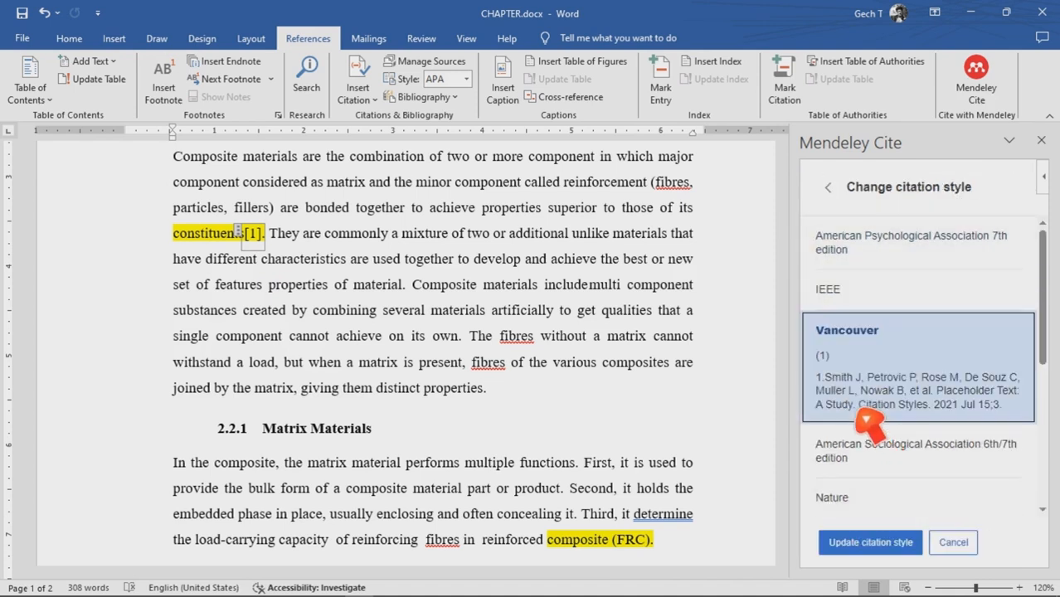
click(869, 544)
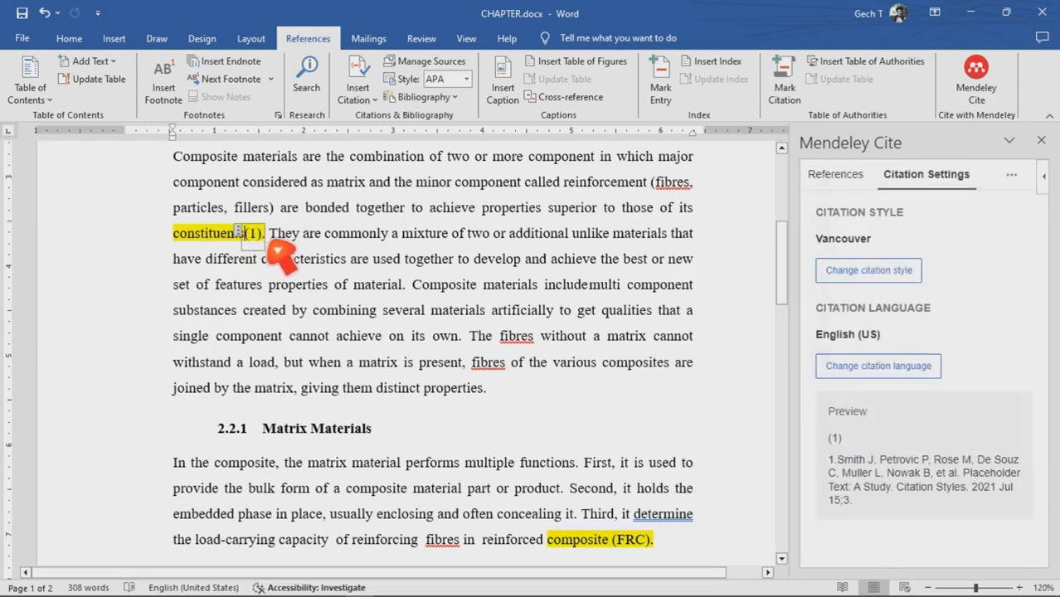
Change the document's citation style to American Psychological Association 7th edition and apply the update.
click(886, 279)
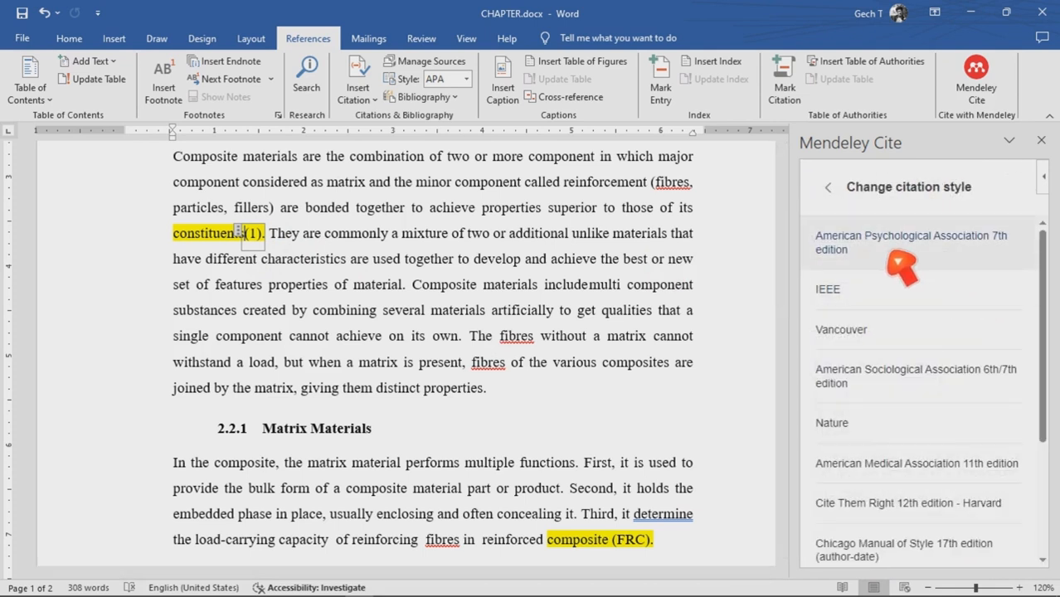
click(859, 241)
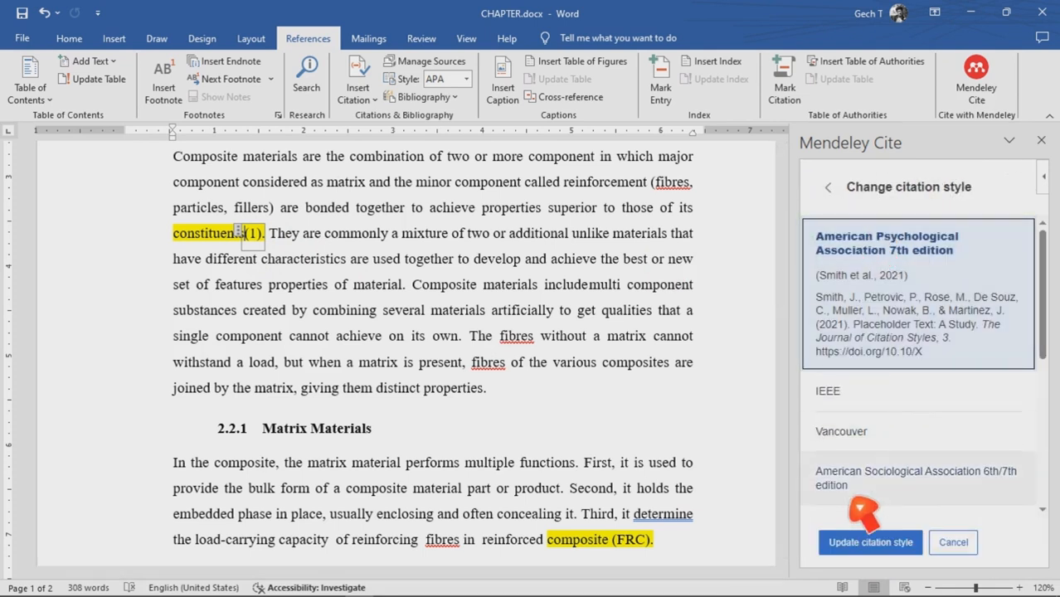
click(871, 549)
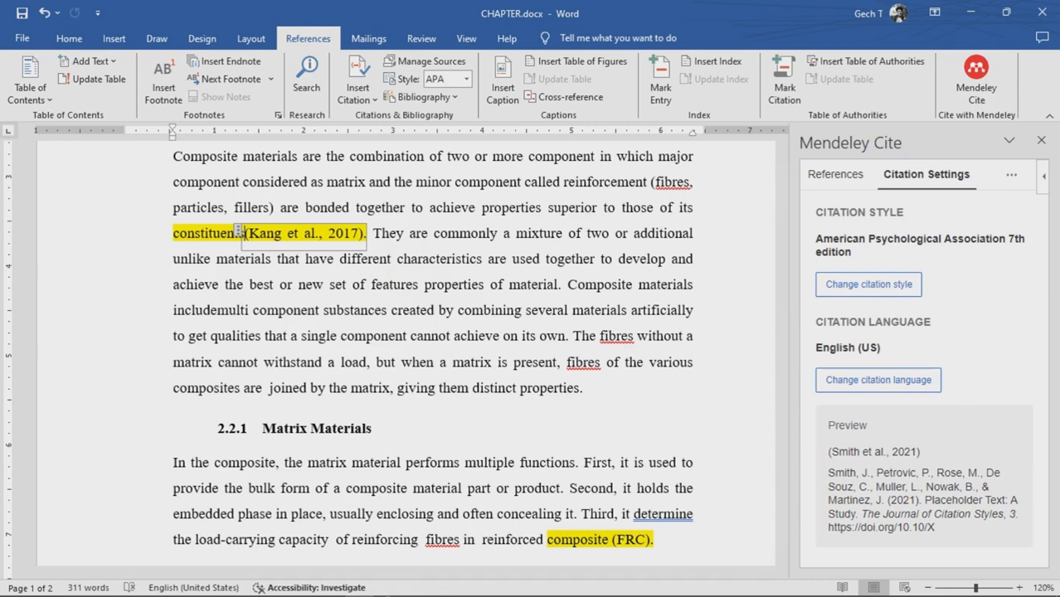
Check the library in Mendeley Reference Manager, then return to CHAPTER.docx and show the reference list in Mendeley Cite.
click(355, 585)
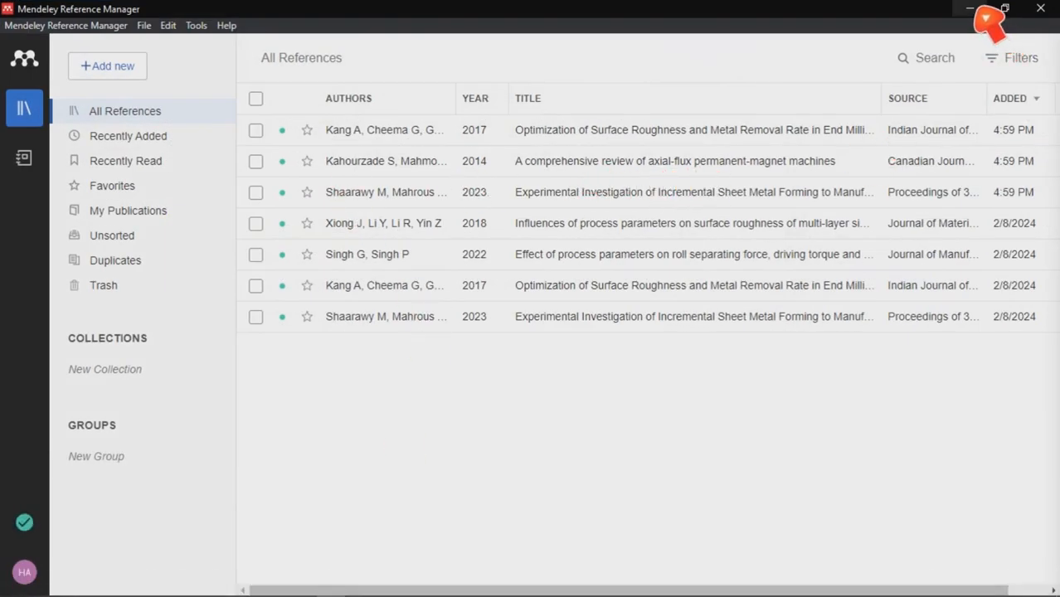
click(972, 10)
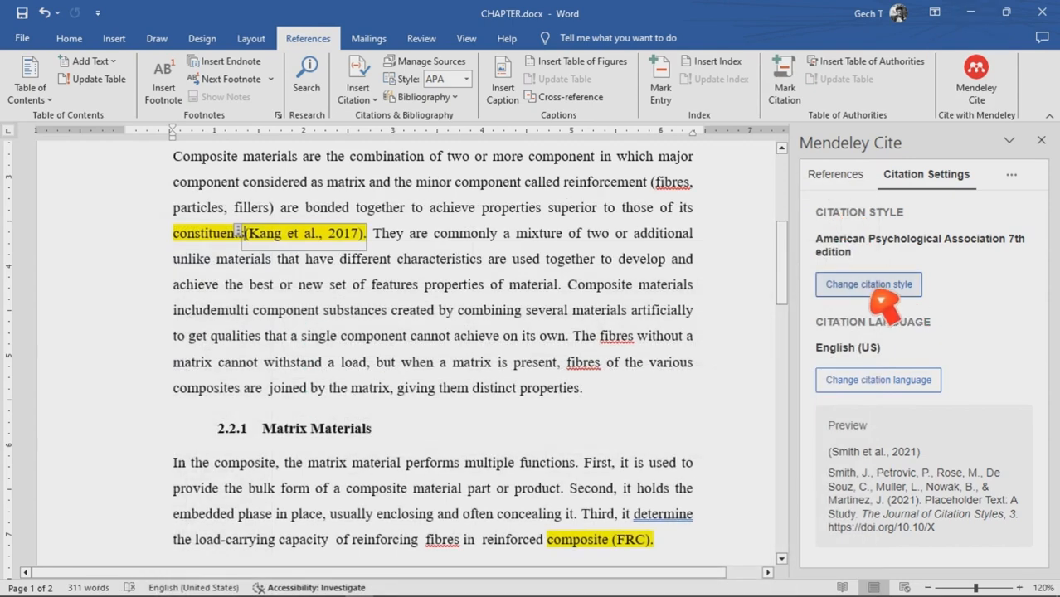
click(846, 183)
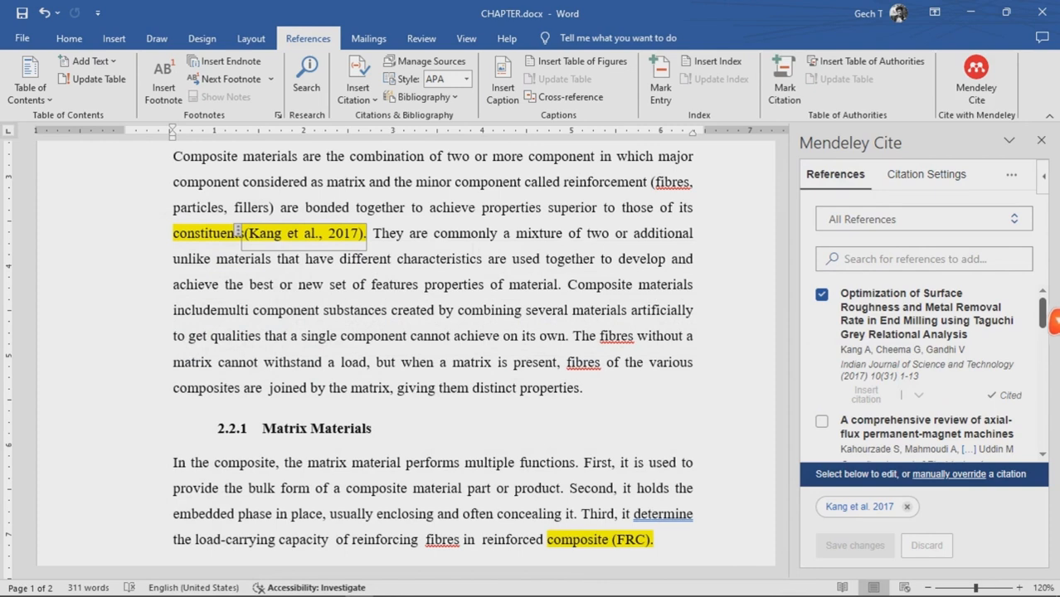
Cite "A comprehensive review of axial-flux permanent-magnet machines" after the highlighted "composite (FRC)" in section 2.2.1, before the full stop.
drag(1045, 317, 1045, 334)
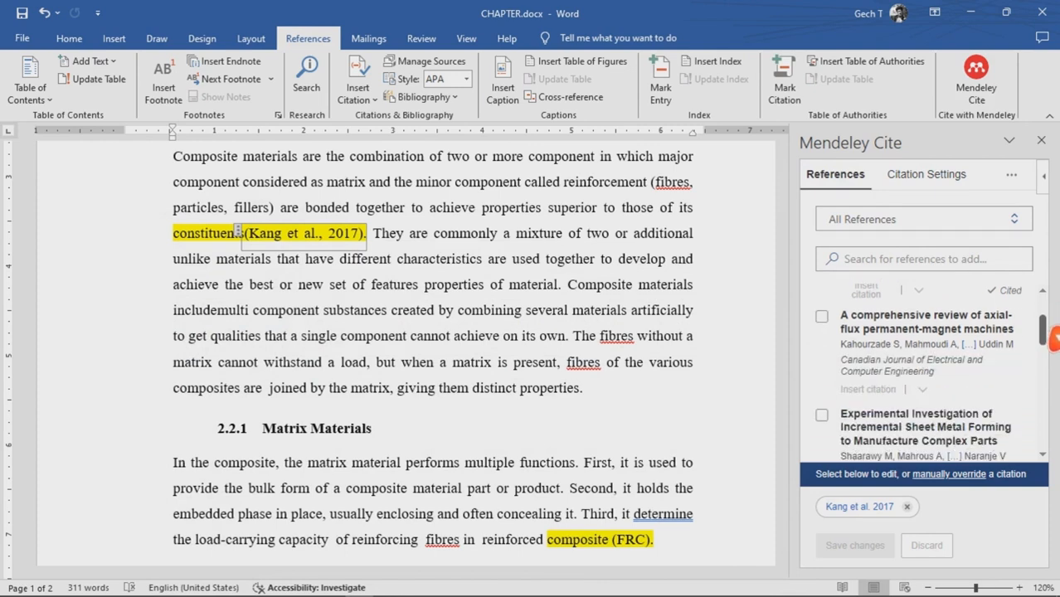
click(841, 328)
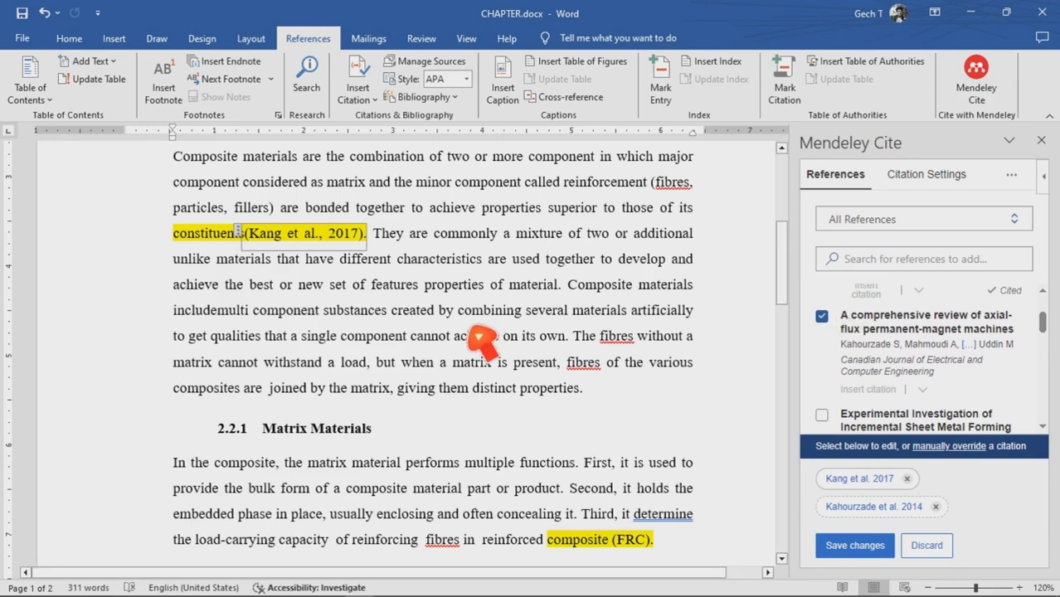
drag(783, 266, 794, 317)
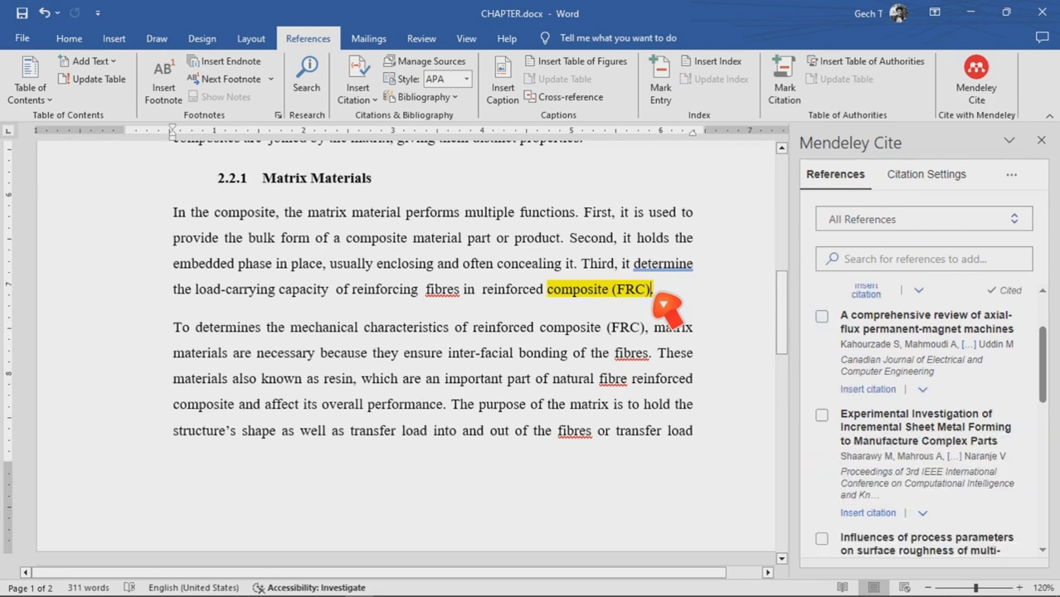
scroll(921, 415, up, 1)
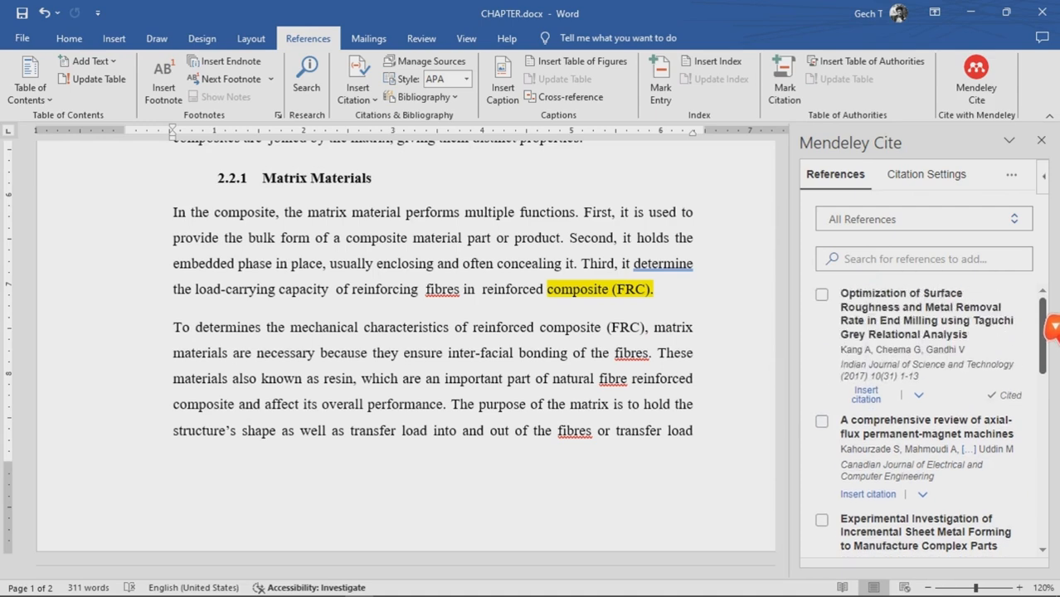
scroll(1052, 305, down, 2)
scroll(1058, 320, up, 2)
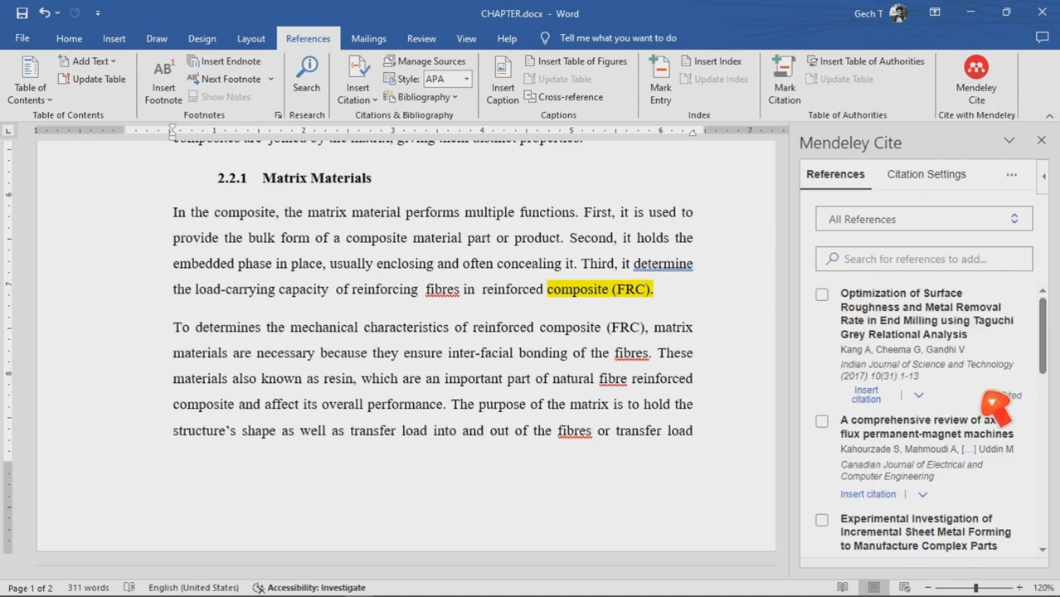
click(821, 421)
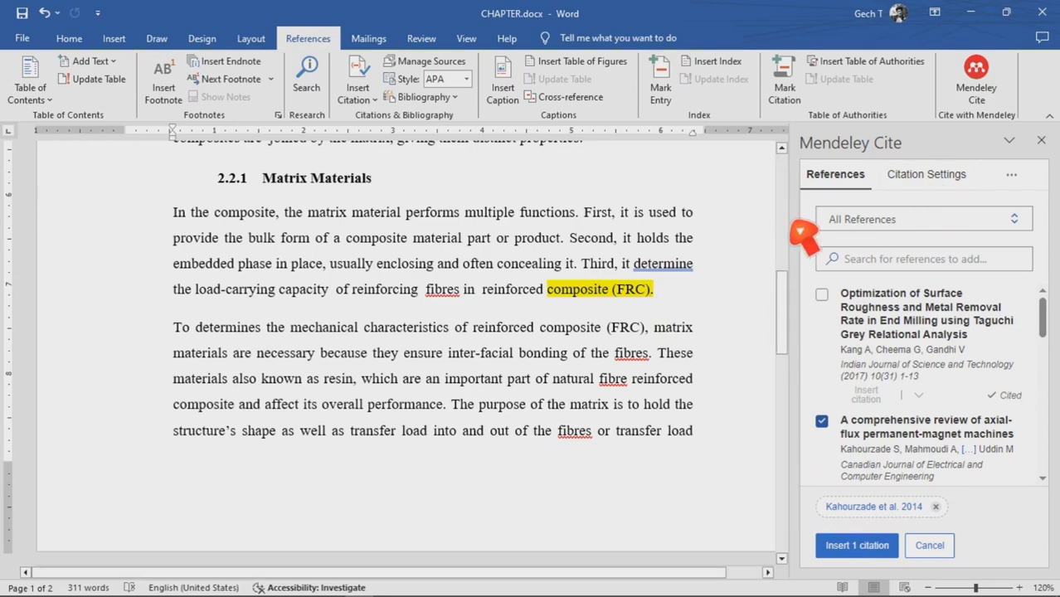
scroll(797, 199, up, 5)
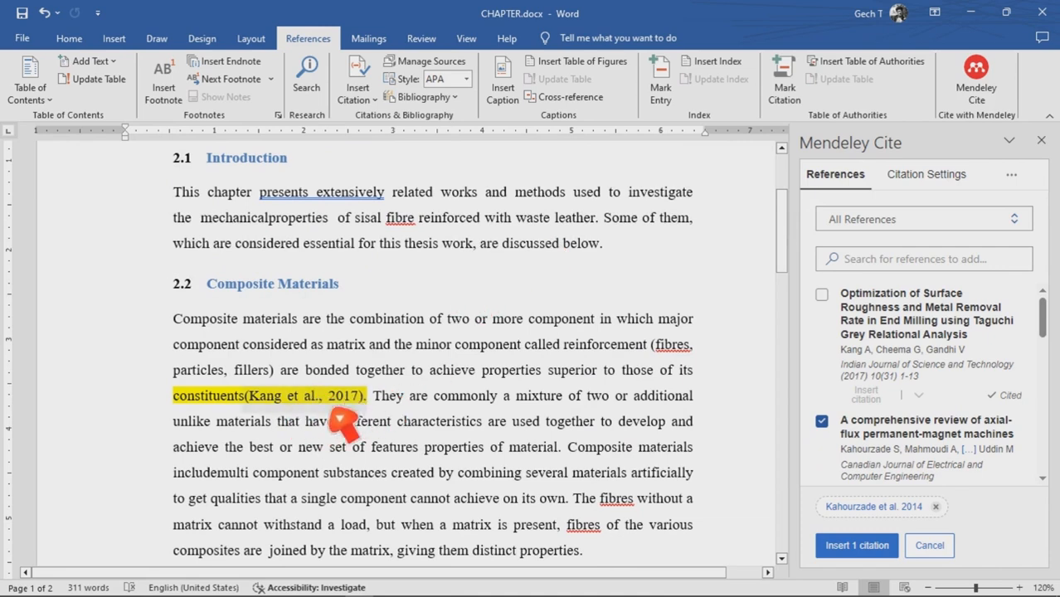
scroll(794, 505, down, 5)
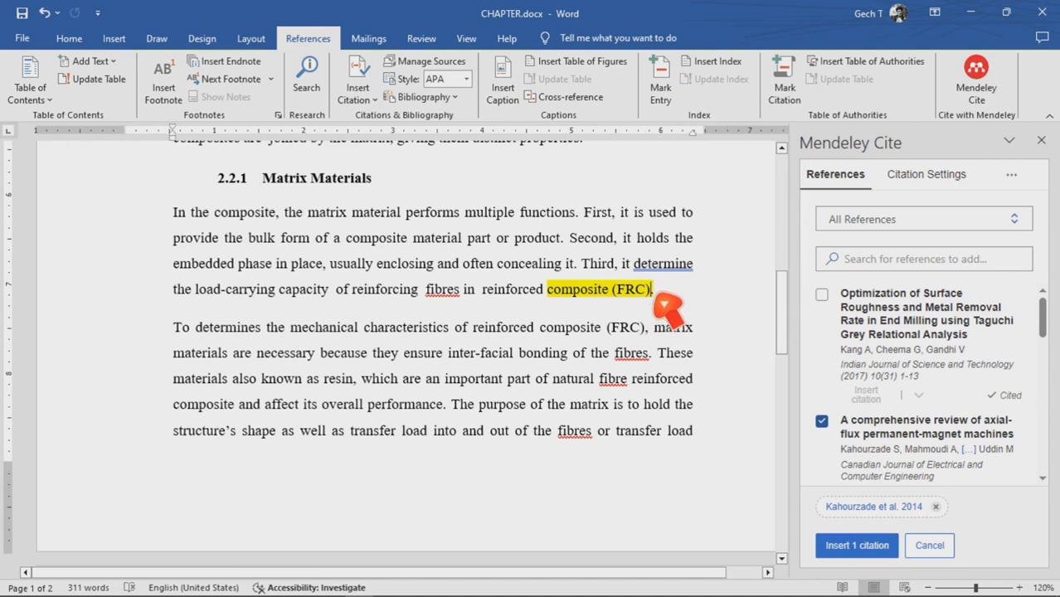
click(854, 549)
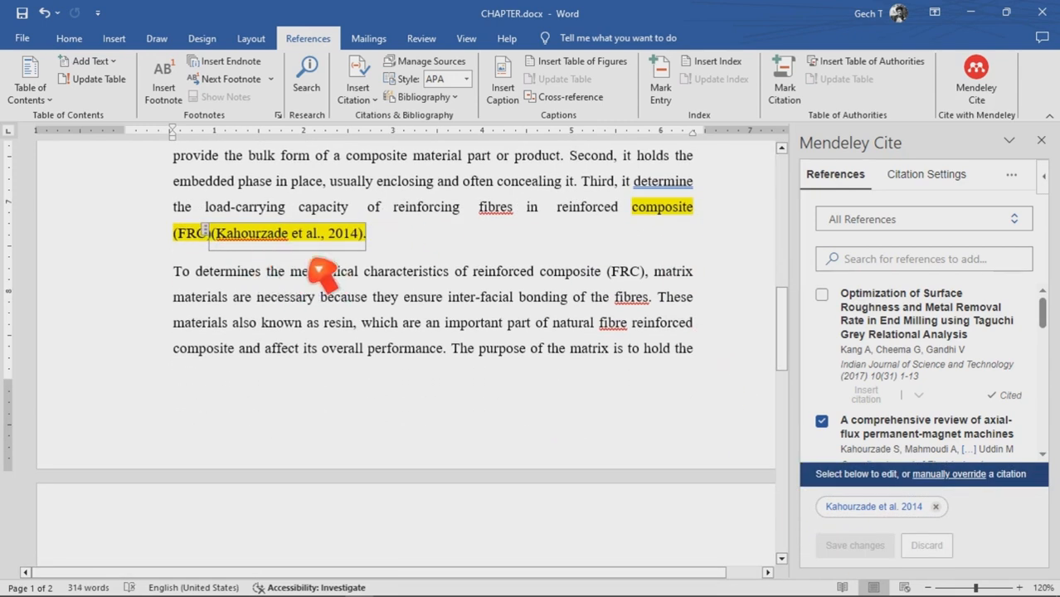
Cite "Experimental Investigation of Incremental Sheet Metal Forming to Manufacture Complex Parts" after the highlighted "while in use" on page 2, before the full stop.
click(200, 245)
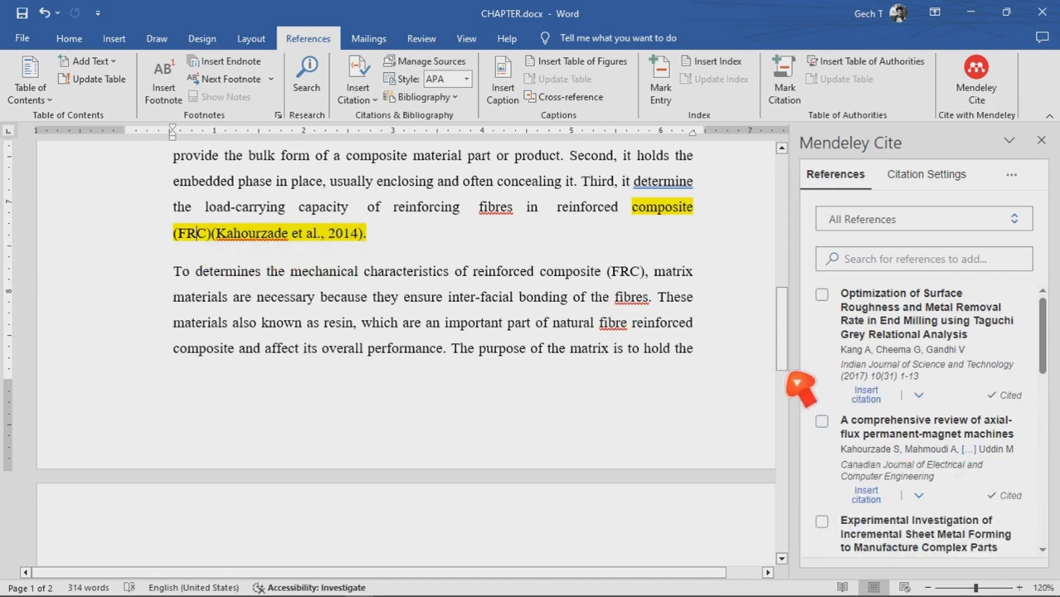
drag(783, 357, 804, 421)
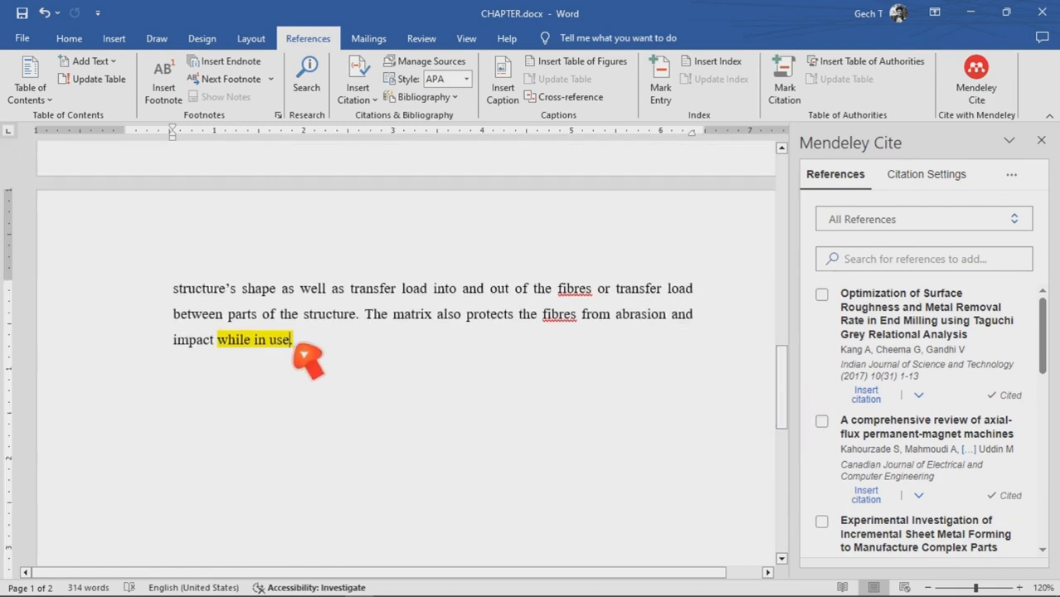
mouse_move(390, 591)
click(336, 585)
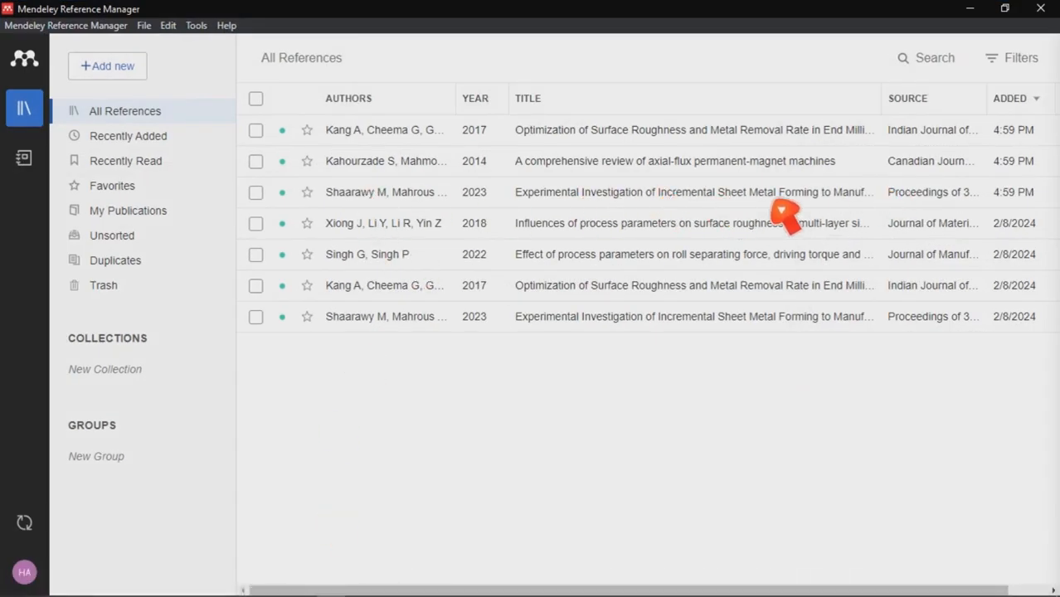
click(970, 8)
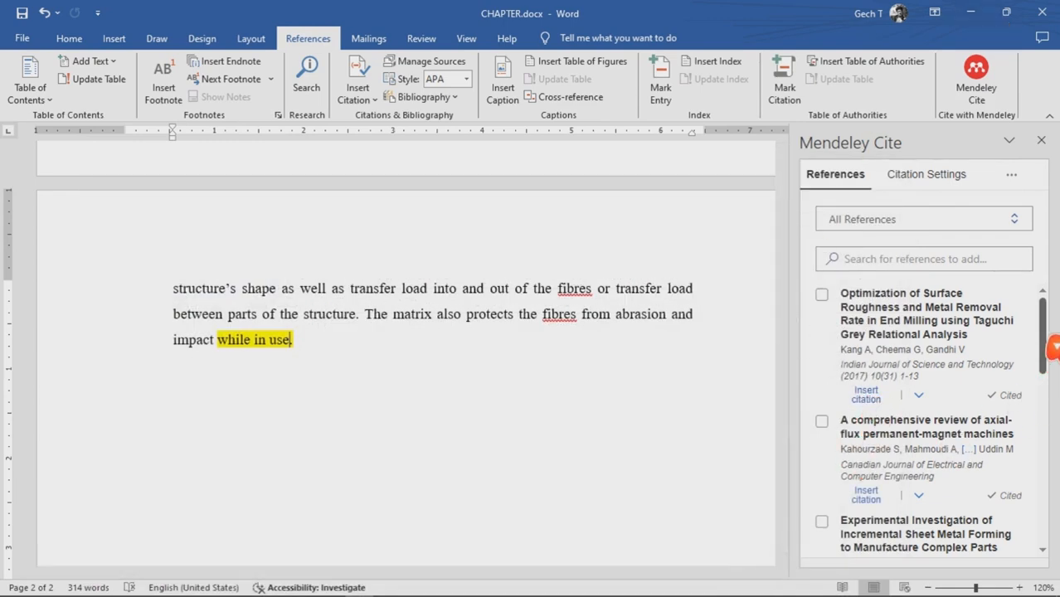
scroll(1052, 349, down, 3)
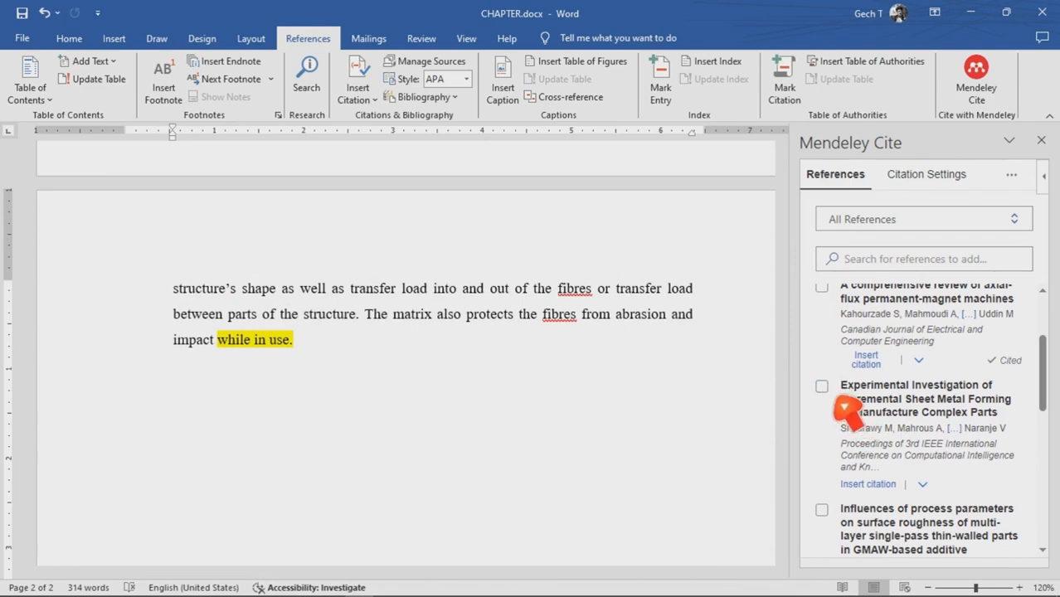
click(837, 396)
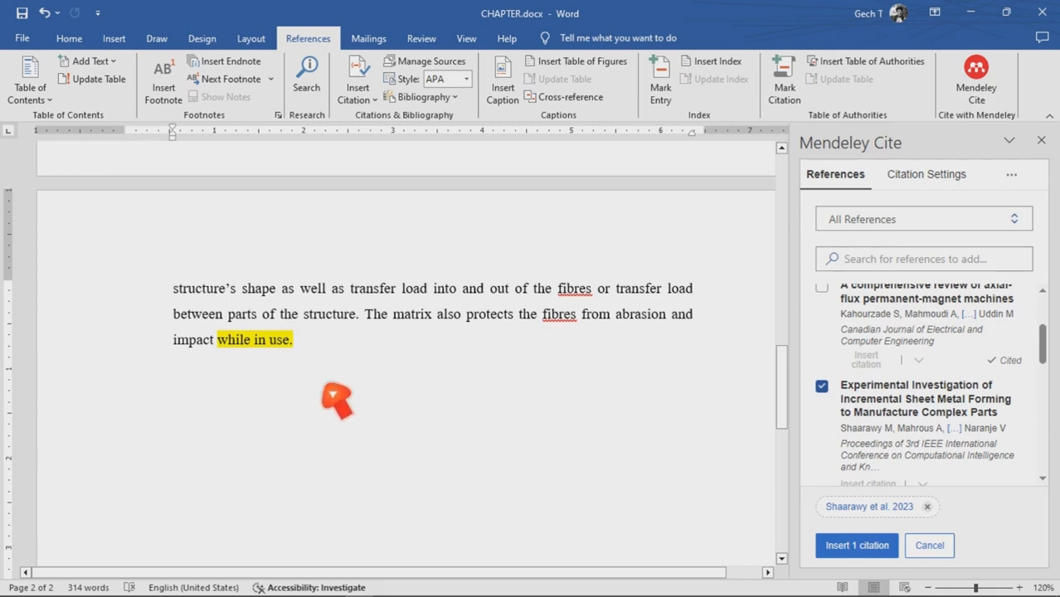
click(846, 548)
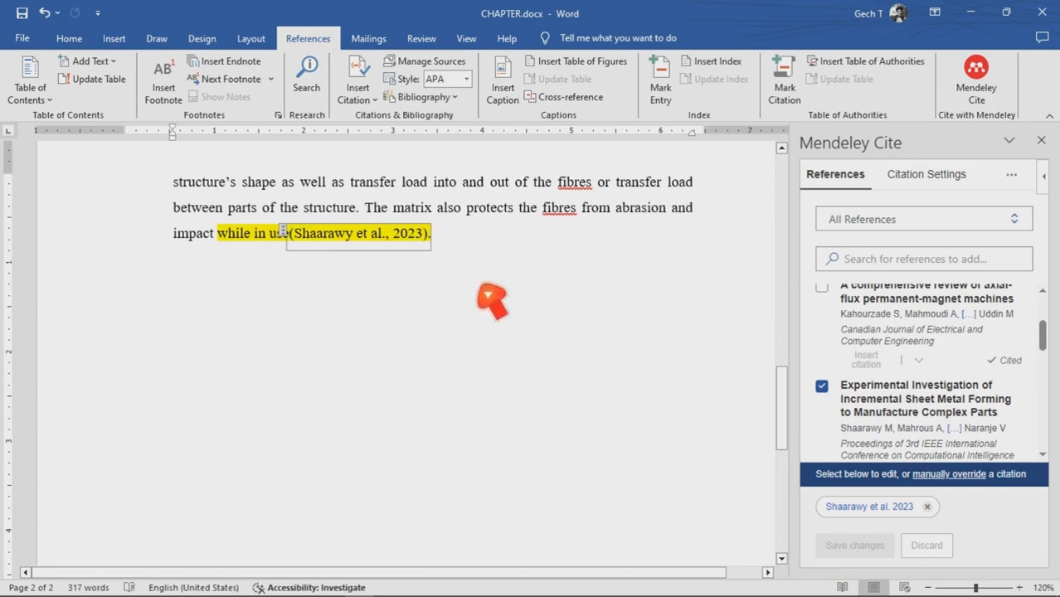
Change the document's citation style to IEEE in Mendeley Cite, apply the update and check the in-text citations.
drag(793, 419, 802, 333)
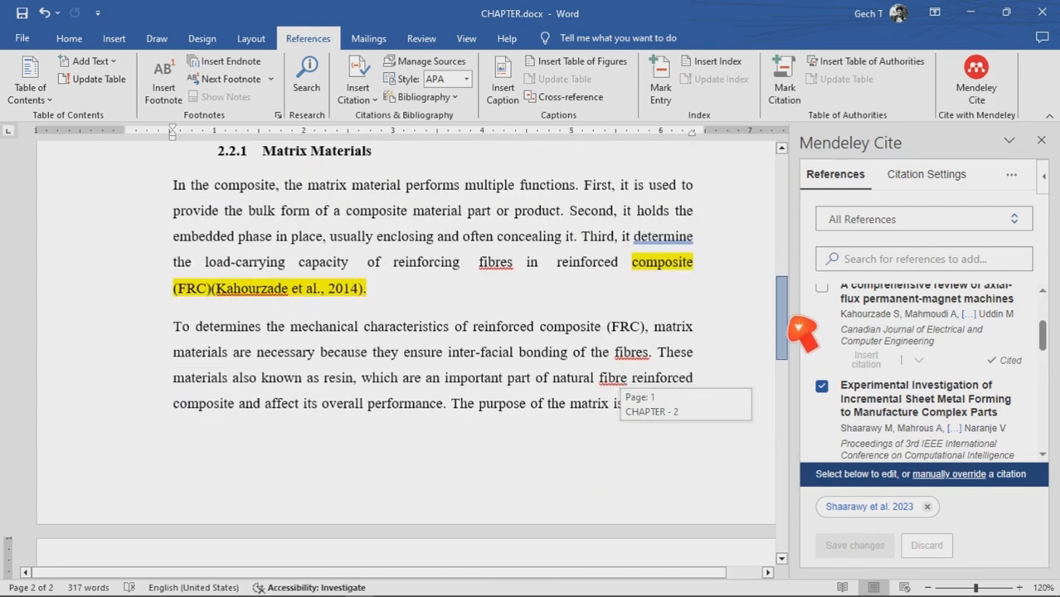
drag(811, 406, 794, 236)
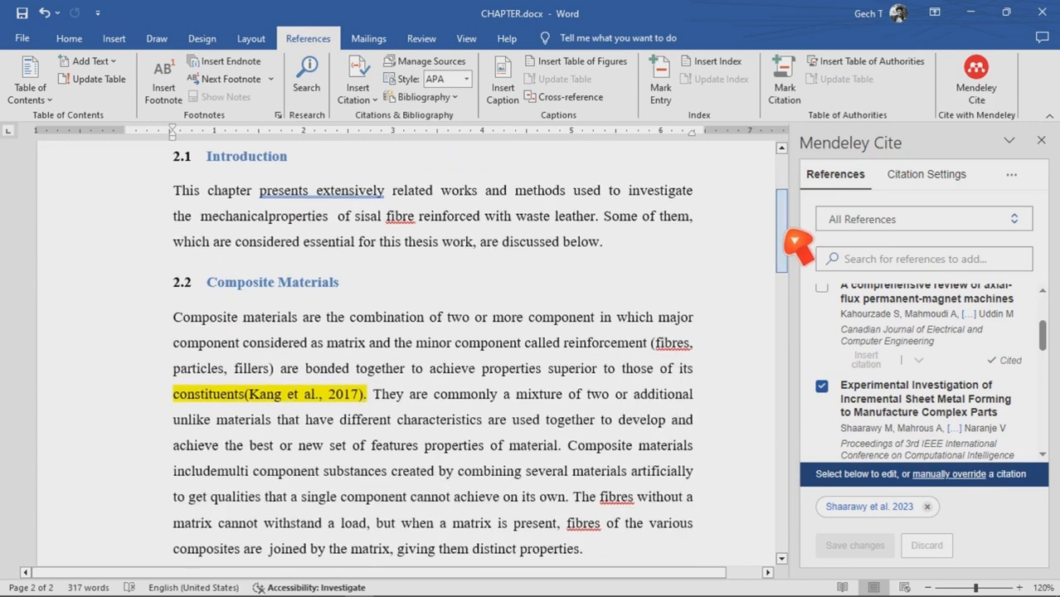
click(916, 178)
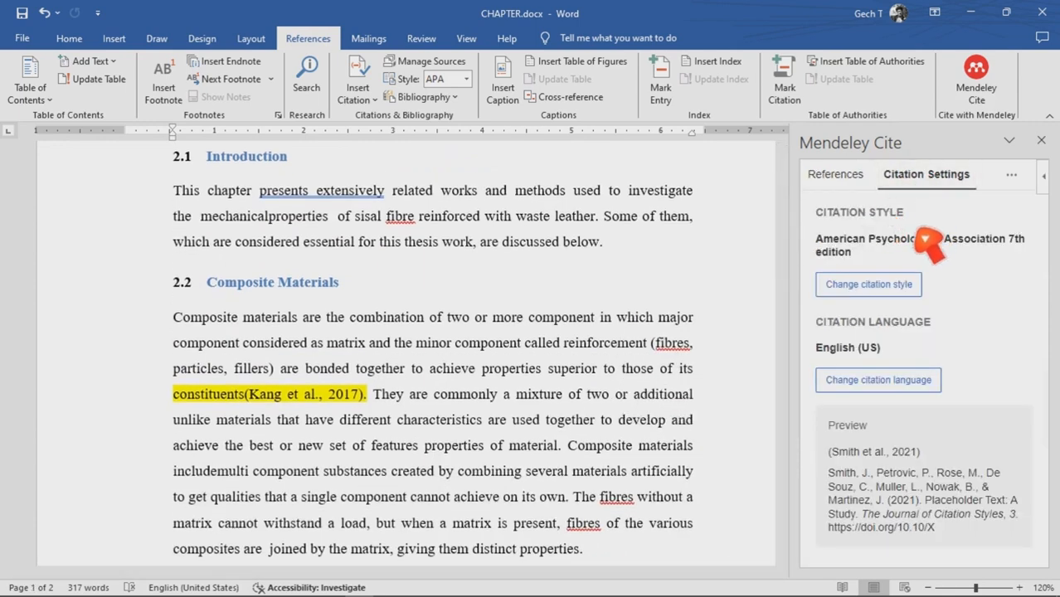
click(877, 290)
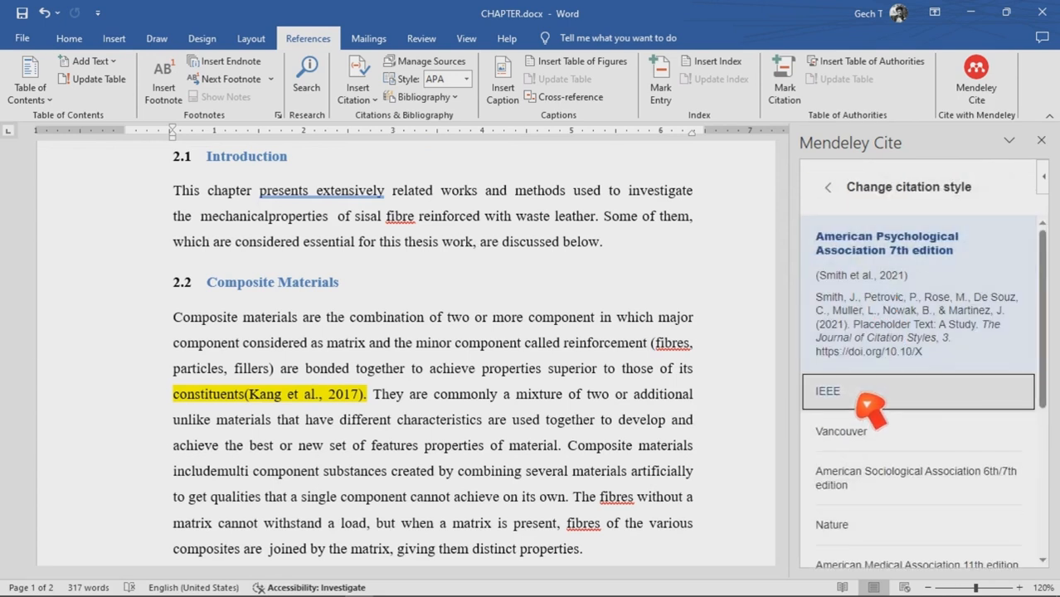
click(861, 402)
click(871, 543)
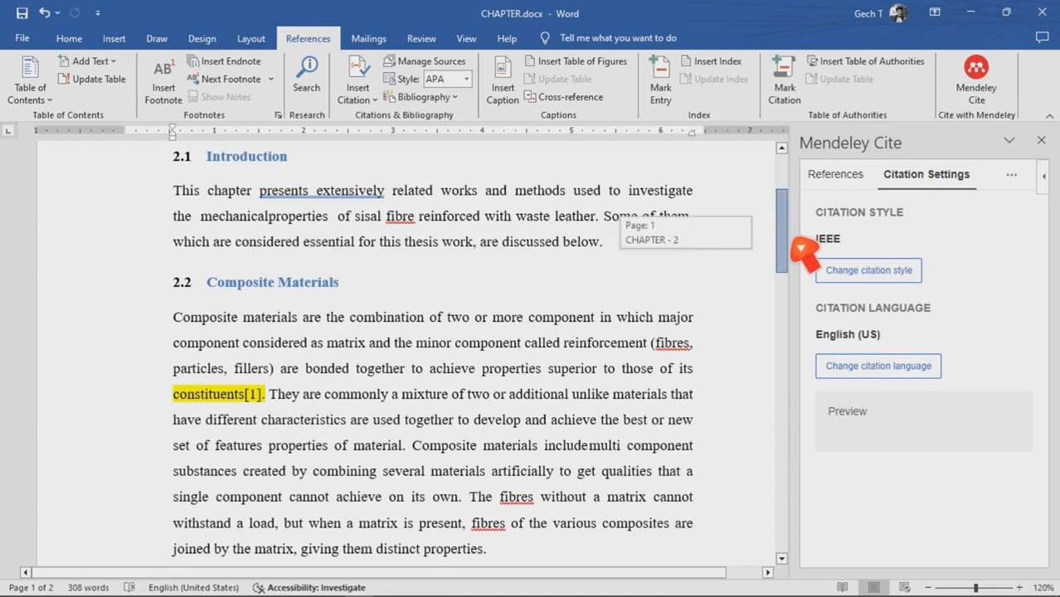
scroll(746, 349, down, 5)
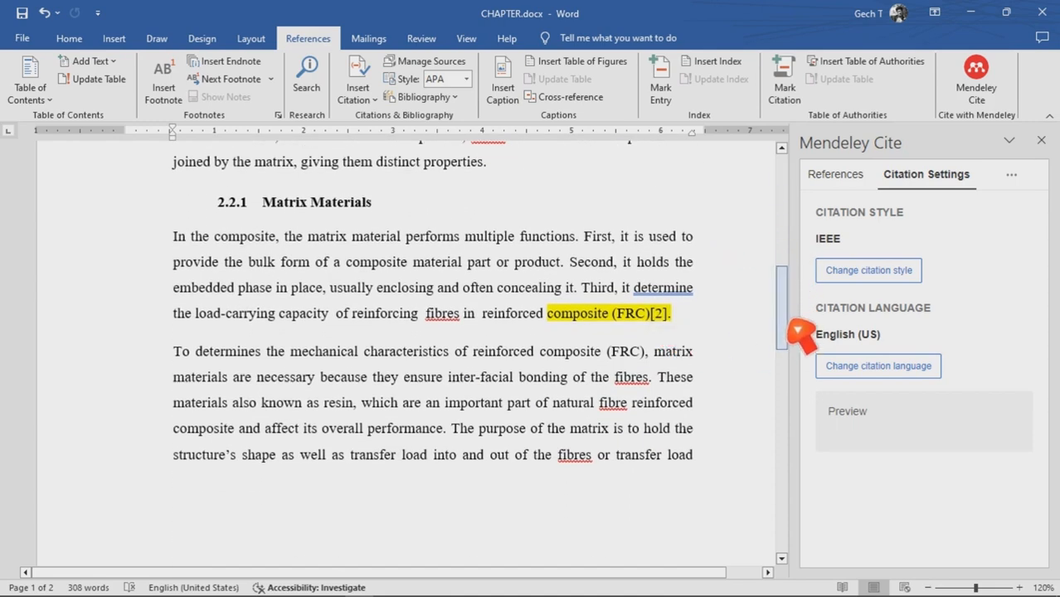
Change the citation style to Chicago Manual of Style 17th edition (author-date), apply the update and check the highlighted citations.
drag(792, 328, 803, 207)
click(894, 273)
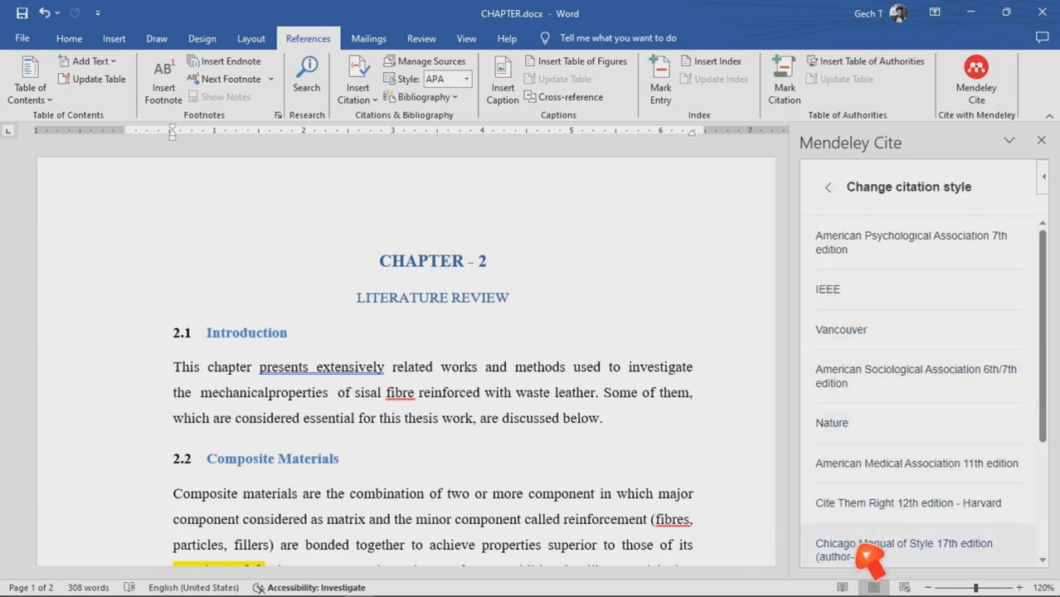
click(908, 551)
click(873, 545)
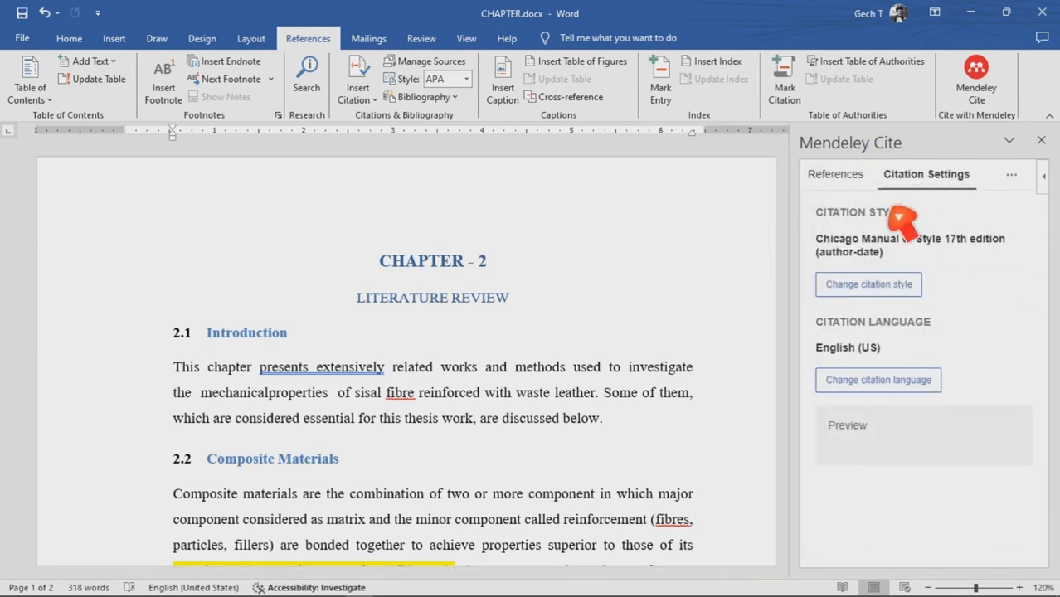
drag(795, 243, 803, 293)
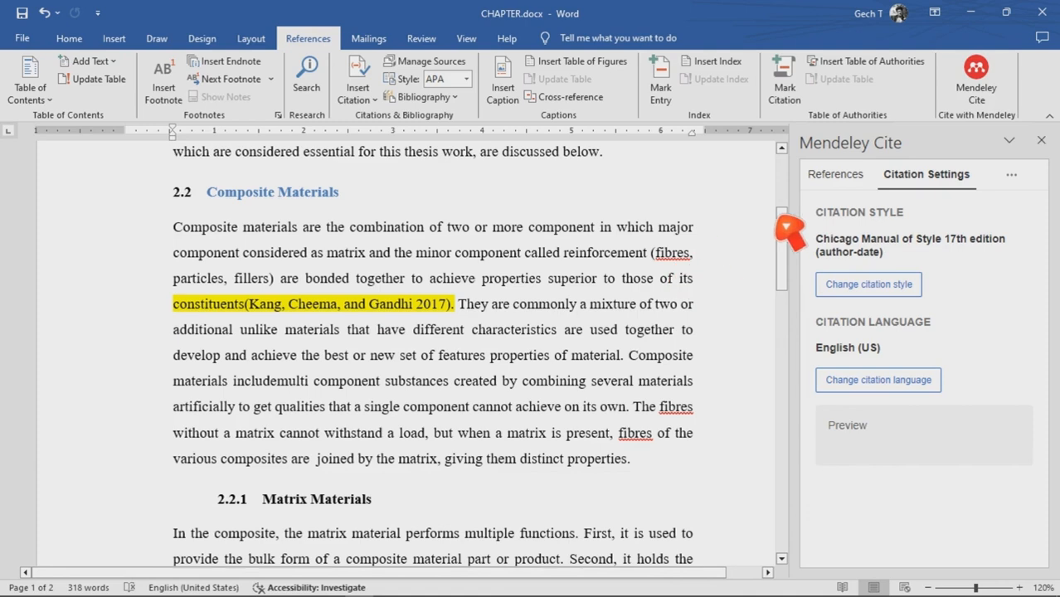
drag(795, 239, 816, 288)
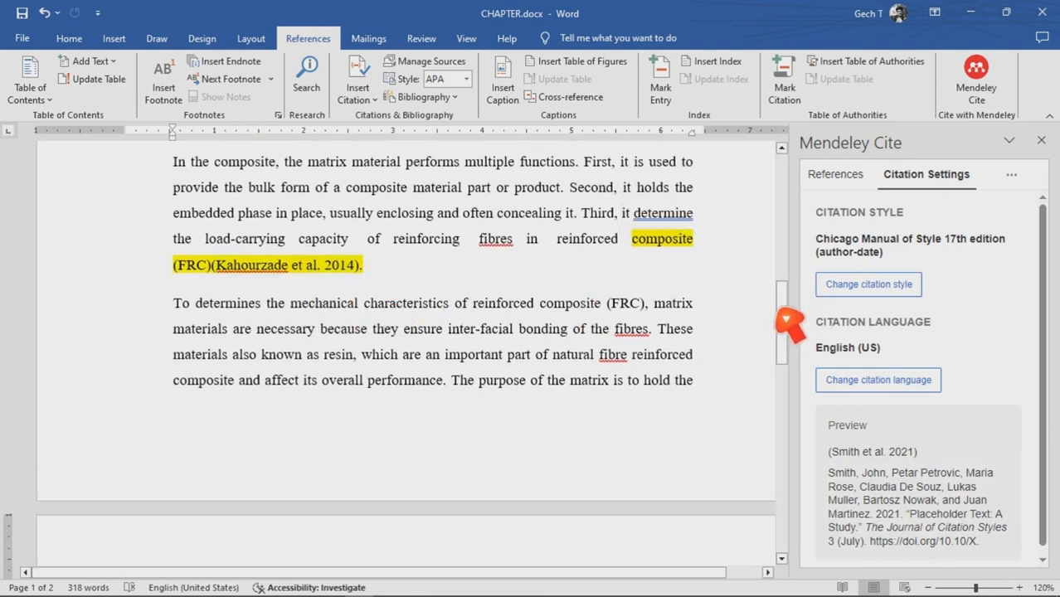
drag(799, 316, 784, 249)
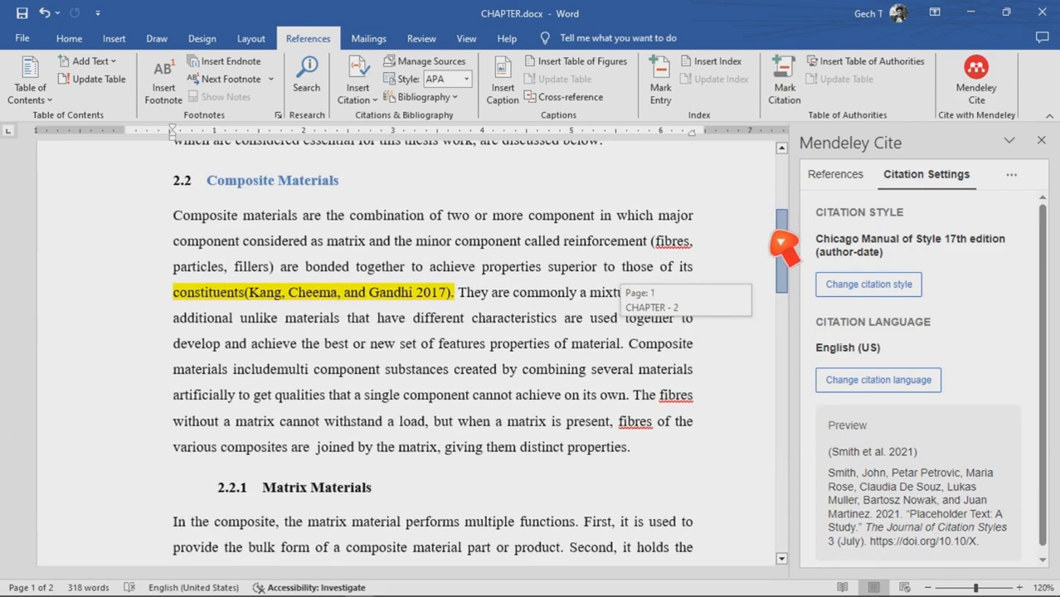
Add the heading text "Bibliography" on a new line below the last paragraph on page 2.
drag(783, 243, 828, 407)
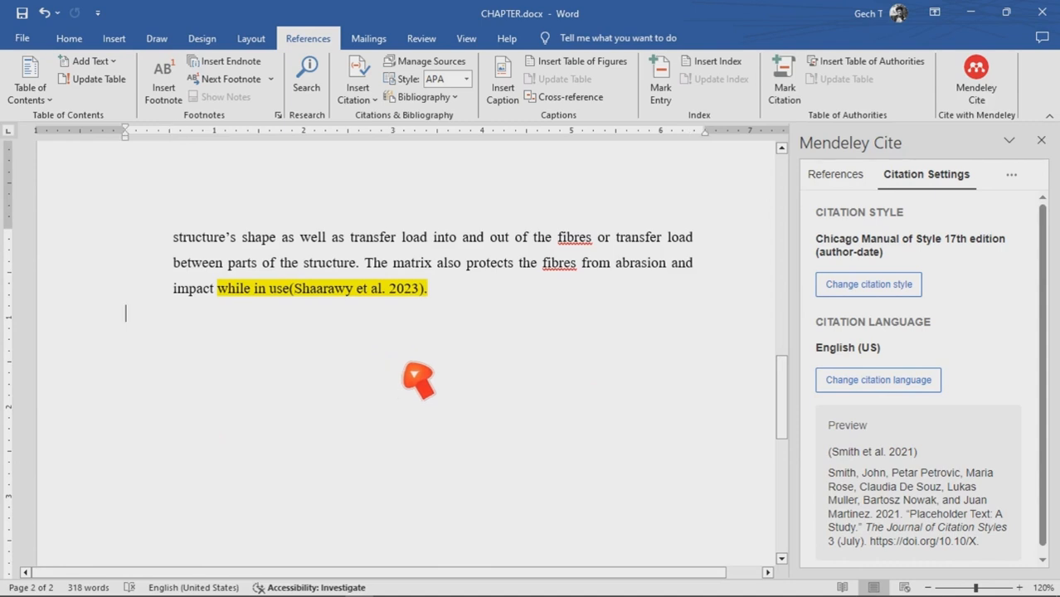
key(Return)
drag(785, 414, 788, 438)
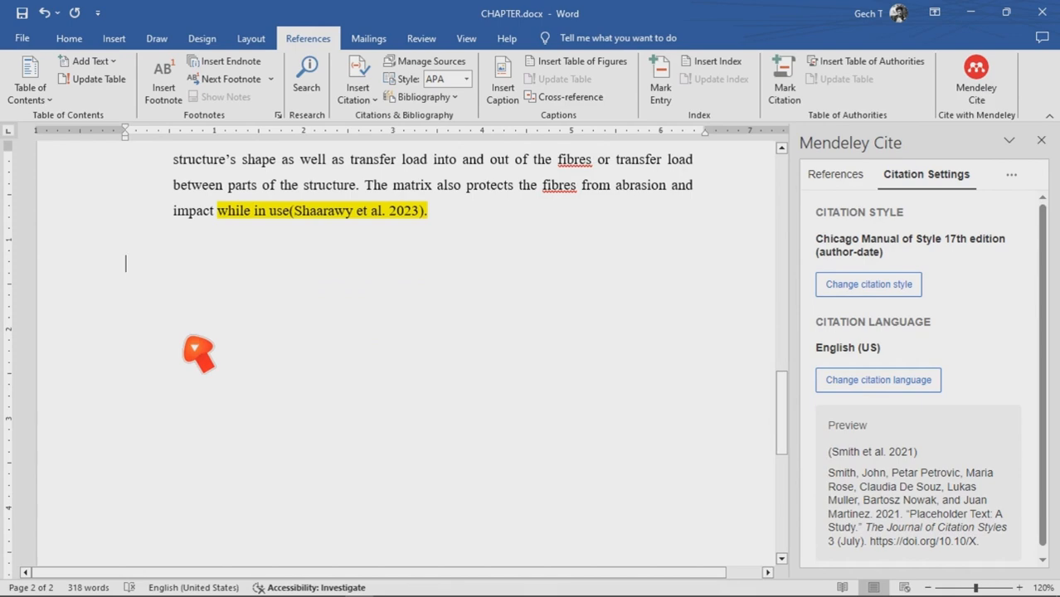
text(Bibliography)
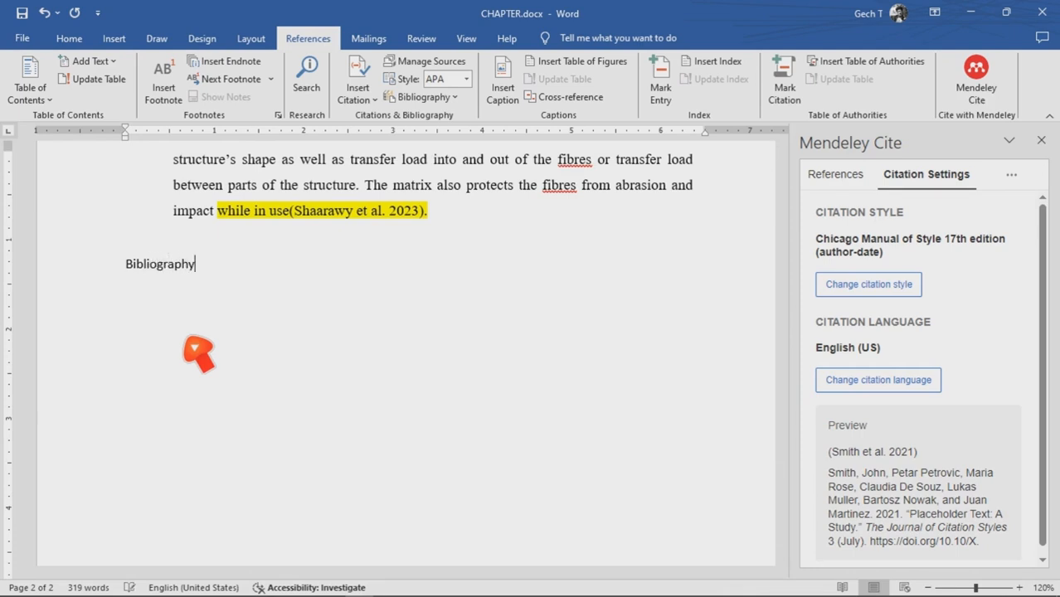
Centre the "Bibliography" heading, make it bold and start a new line below it.
drag(209, 266, 120, 266)
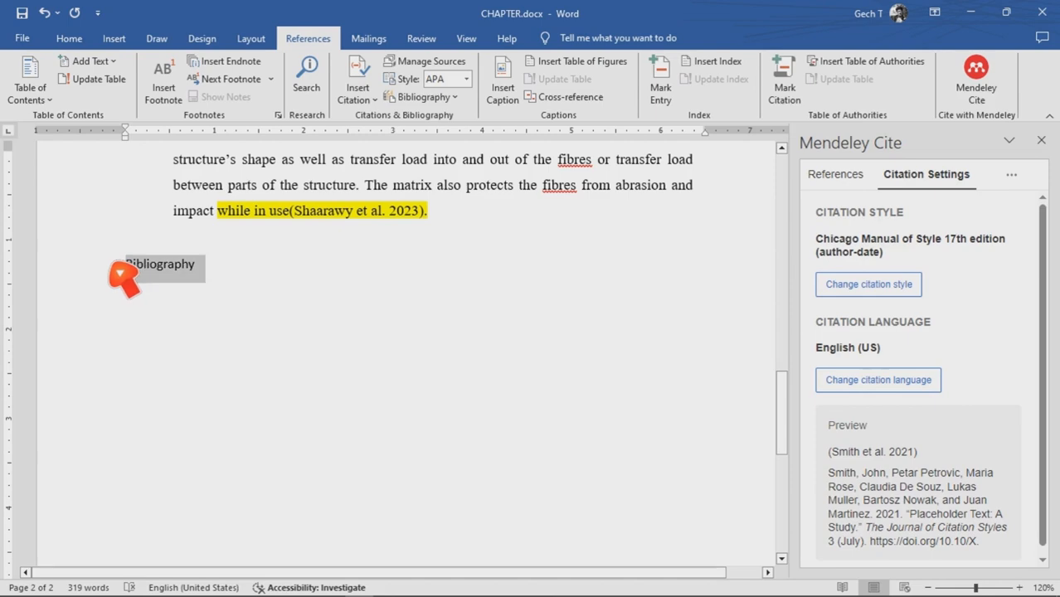
click(70, 38)
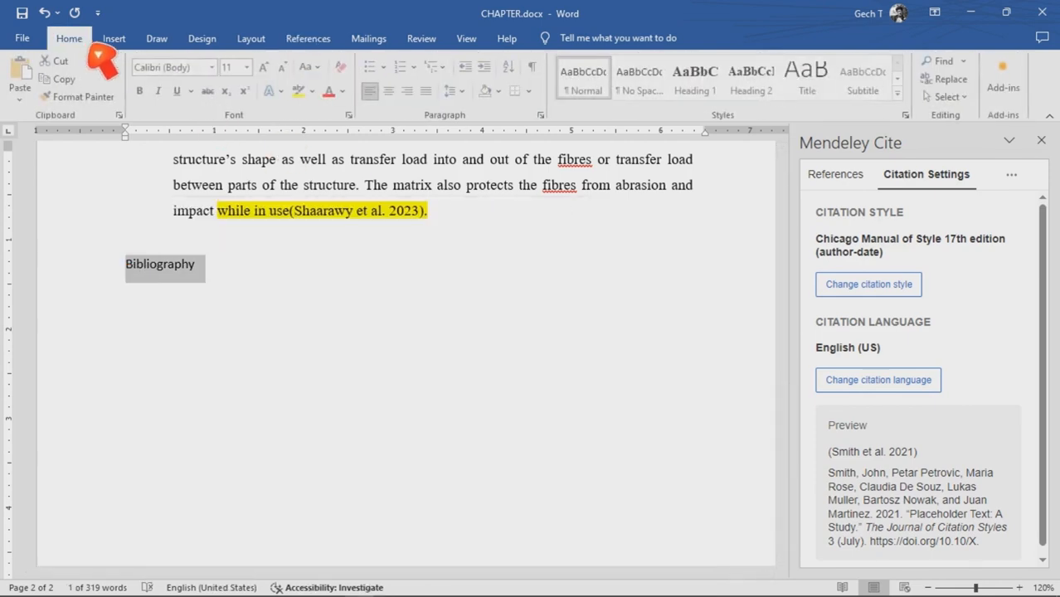
click(390, 90)
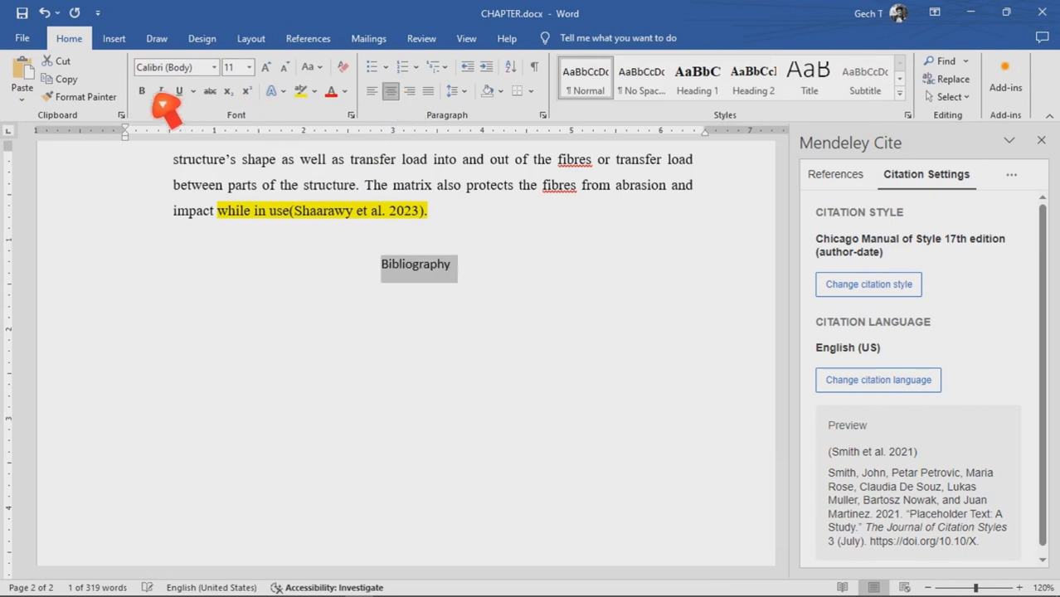
click(488, 270)
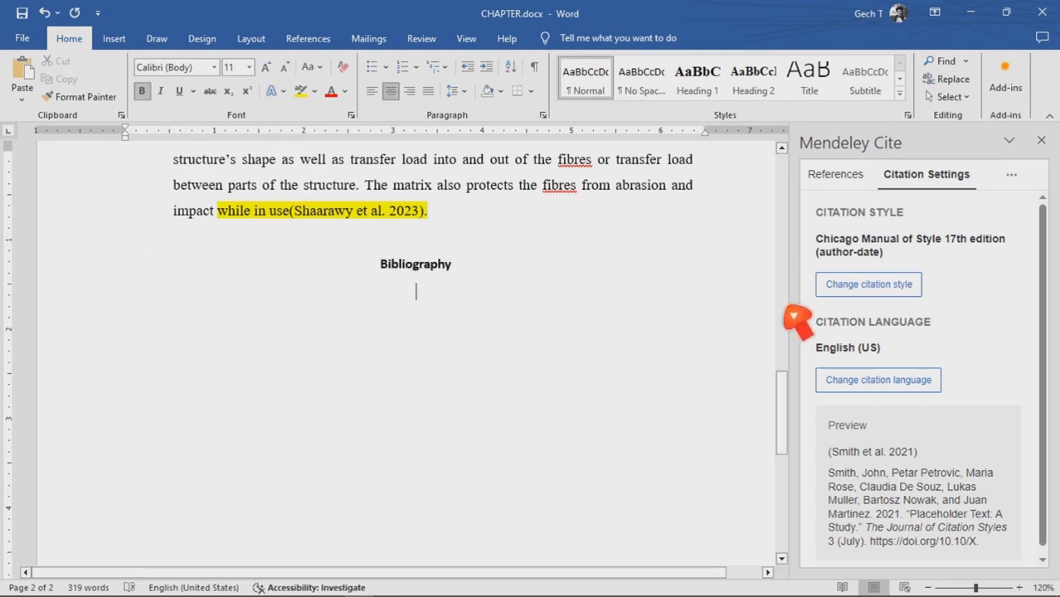
Insert the Mendeley bibliography on the line below the "Bibliography" heading and look over its entries.
click(1012, 175)
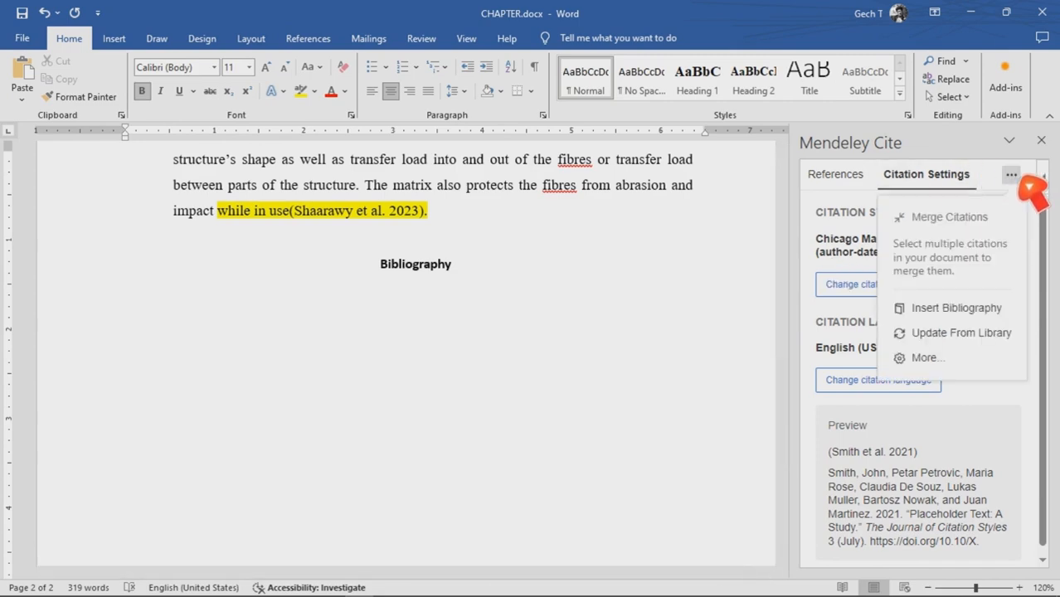
click(956, 315)
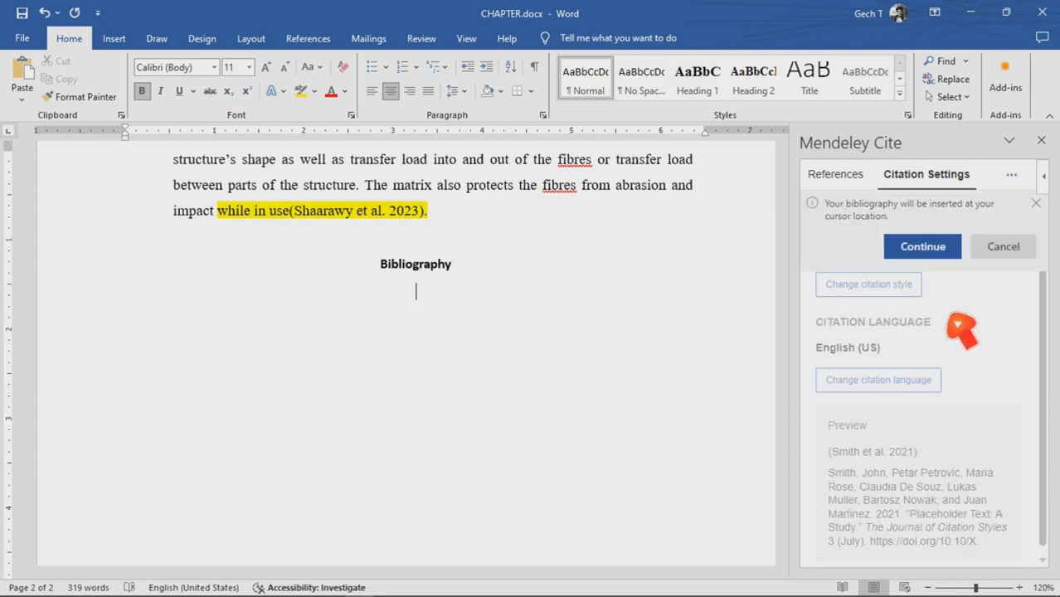
click(943, 254)
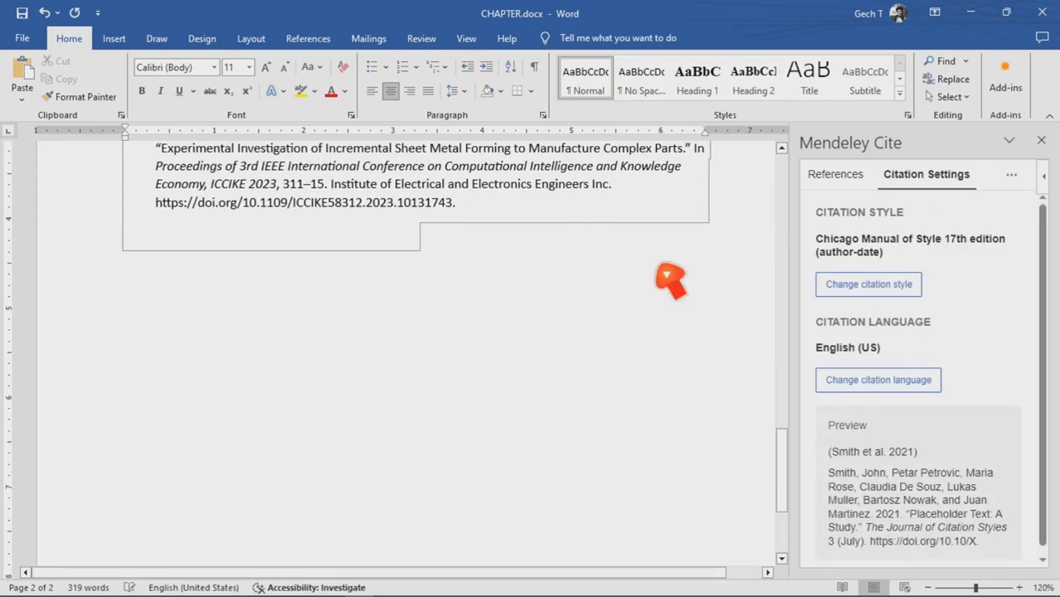
click(783, 149)
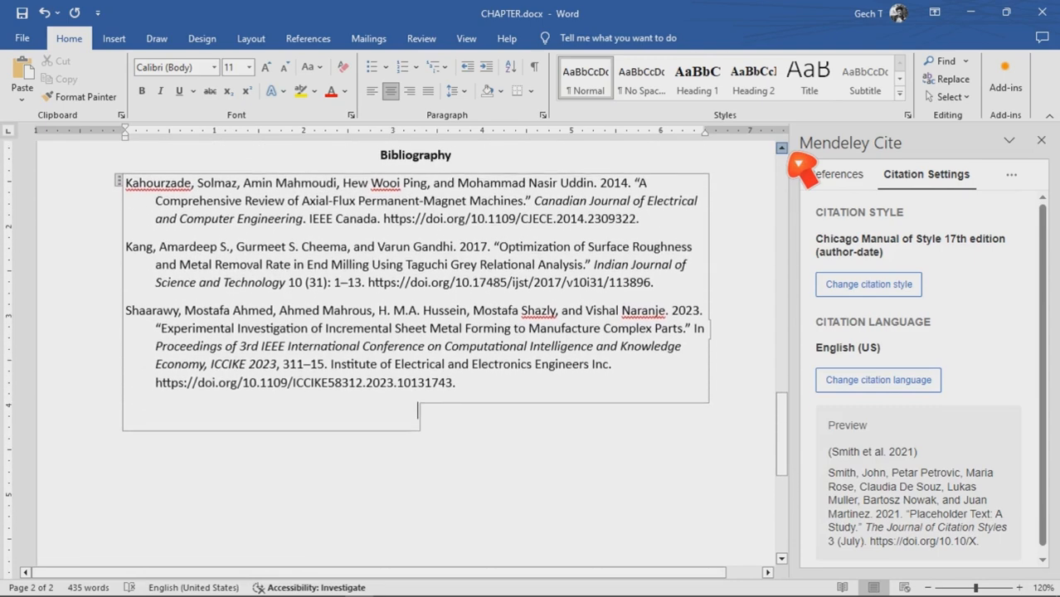
mouse_move(789, 418)
mouse_down()
mouse_move(798, 382)
mouse_move(803, 407)
mouse_up()
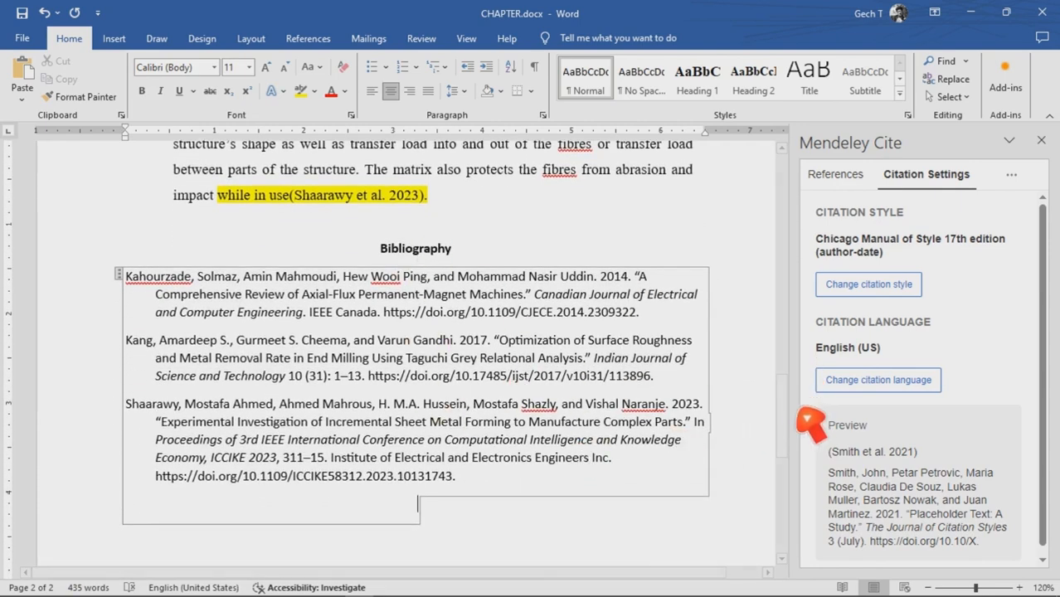
drag(158, 294, 234, 423)
Switch the citation style to IEEE, apply the update, and check both the bibliography and the in-text citations.
drag(793, 409, 816, 331)
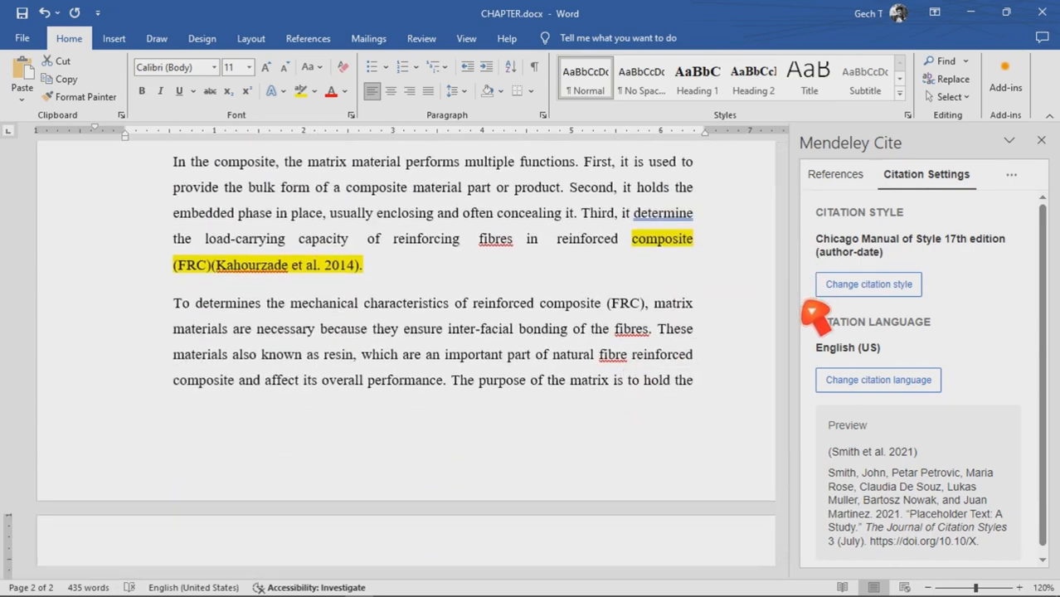
click(872, 285)
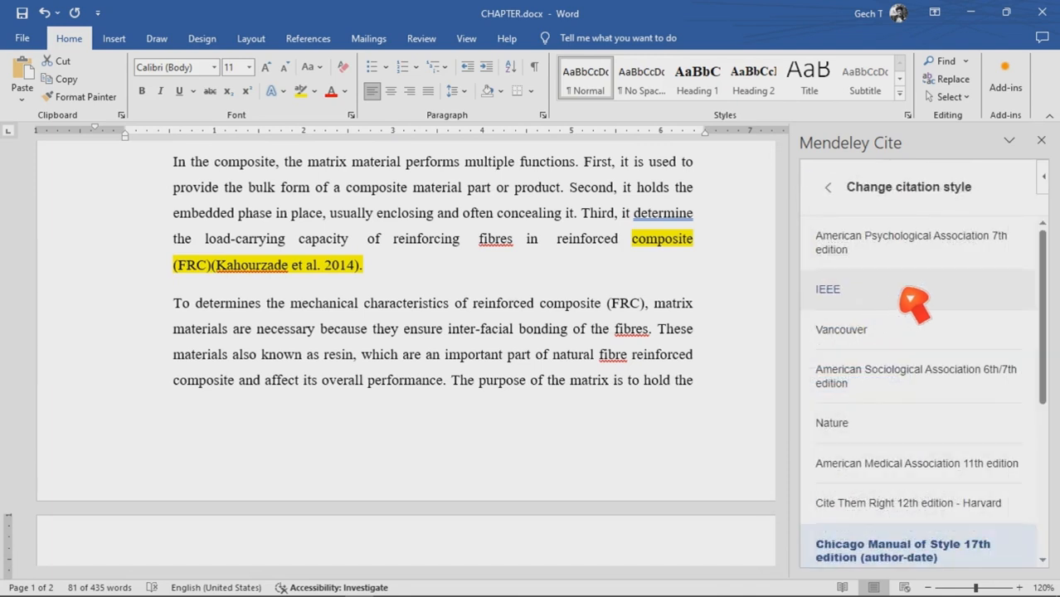
click(854, 306)
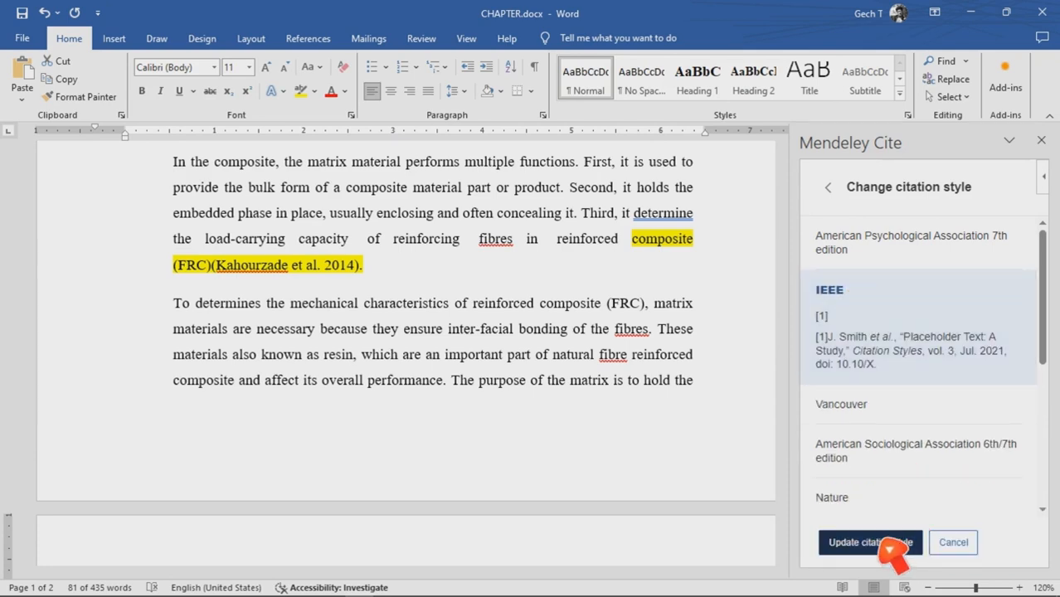
click(889, 546)
drag(789, 311, 801, 386)
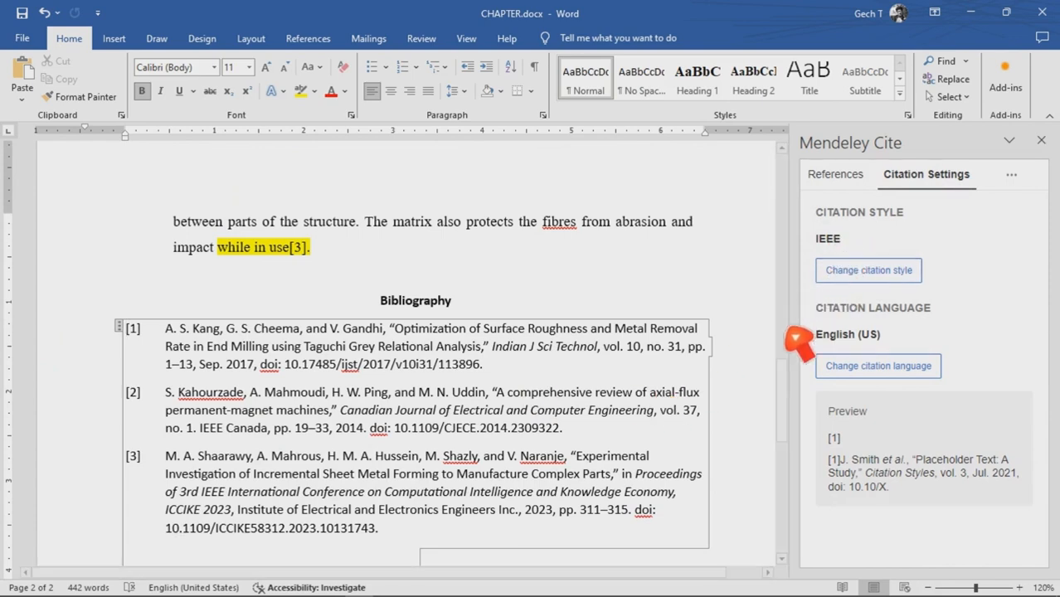
drag(783, 419, 781, 272)
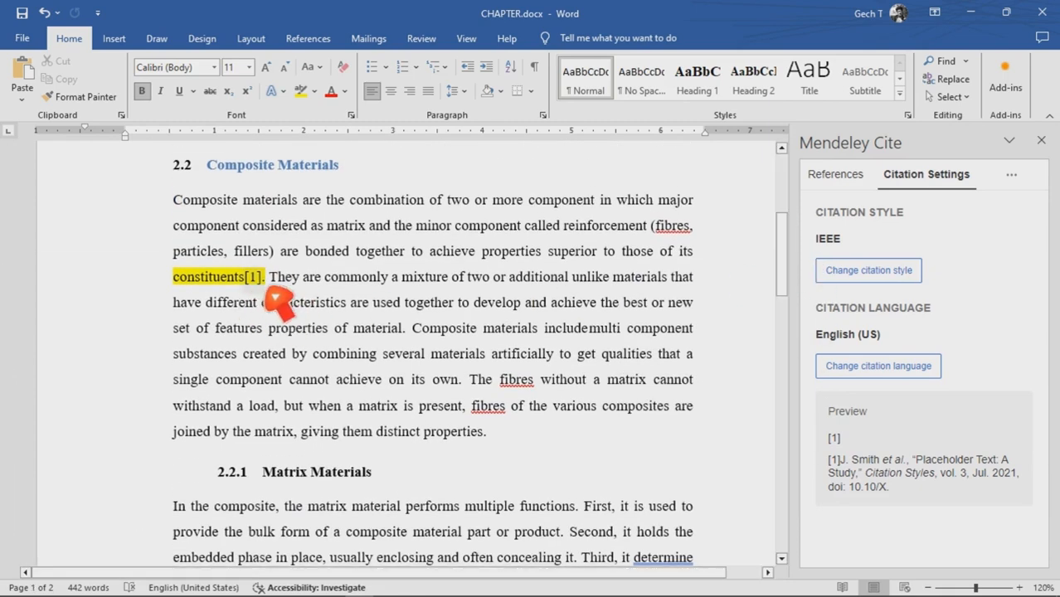